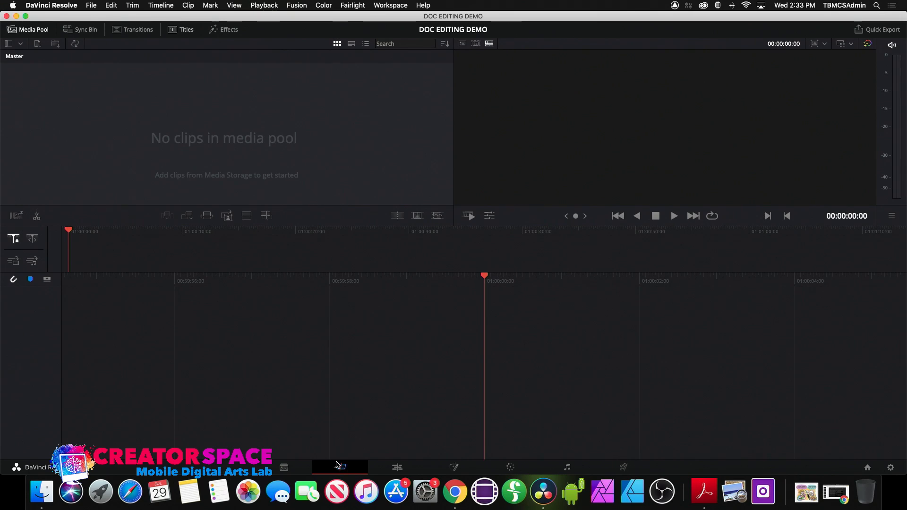
# - Switch to the Media page of the DOC EDITING DEMO project
pyautogui.click(285, 468)
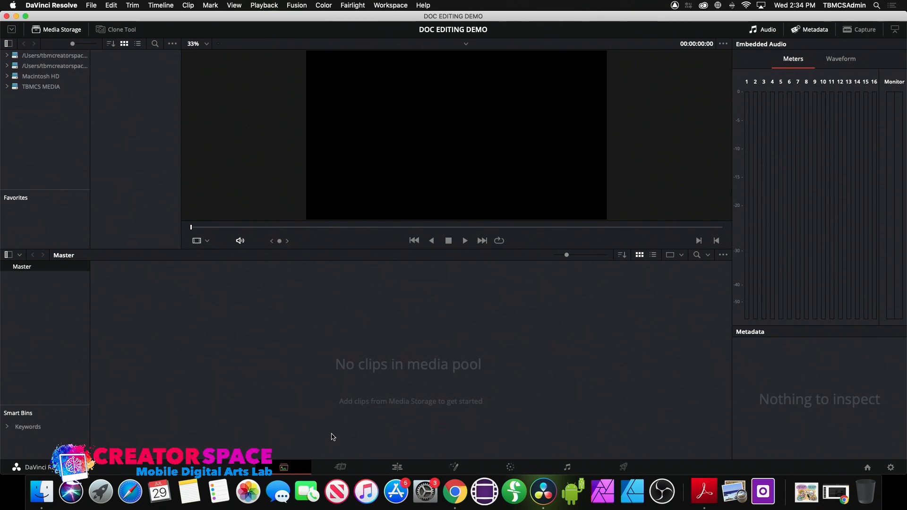
# - Import clips C001–C014 from the A CAM CARD1 folder into the media pool
pyautogui.rightClick(311, 314)
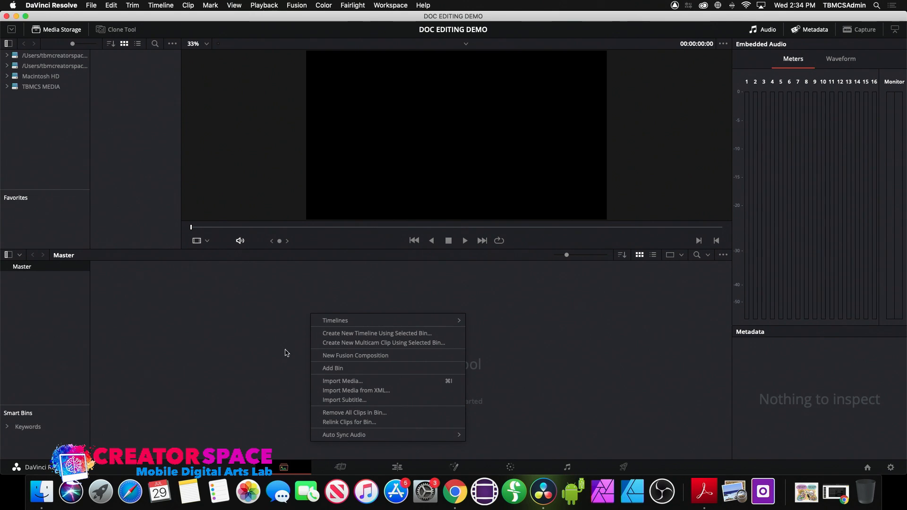
pyautogui.click(325, 381)
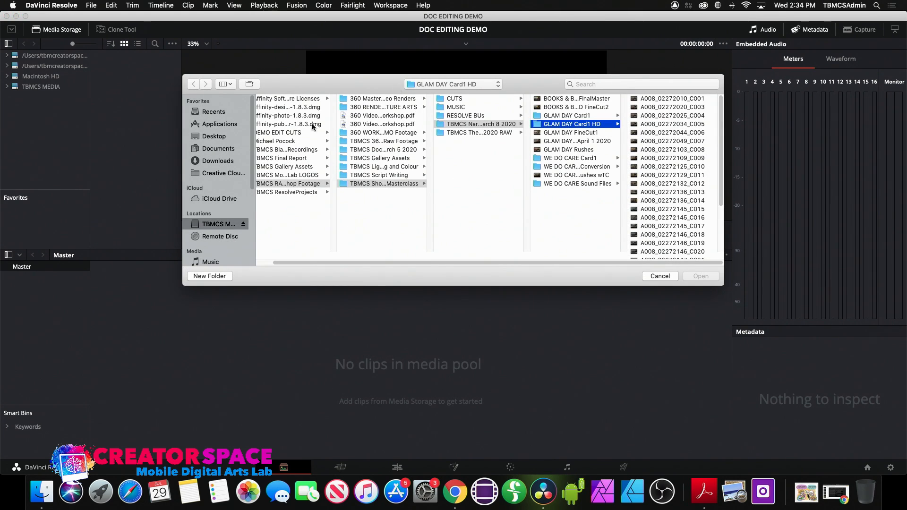
pyautogui.click(347, 150)
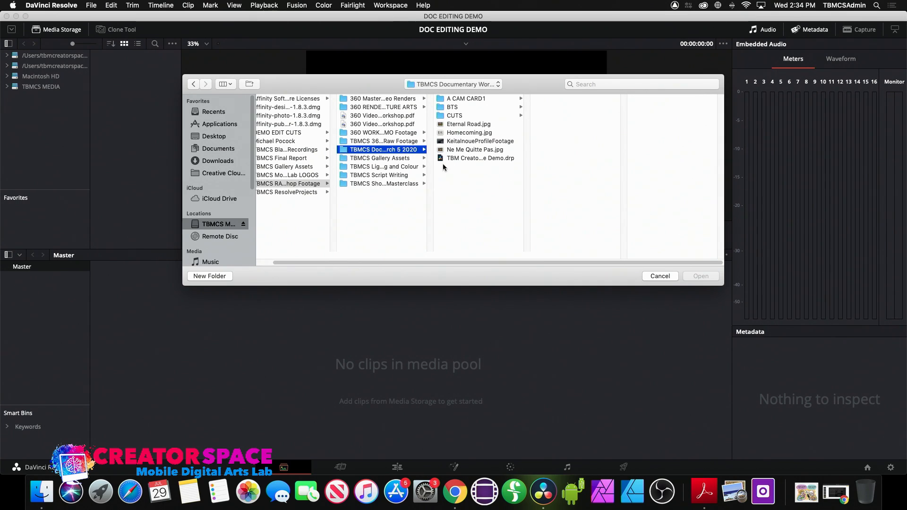
pyautogui.click(441, 99)
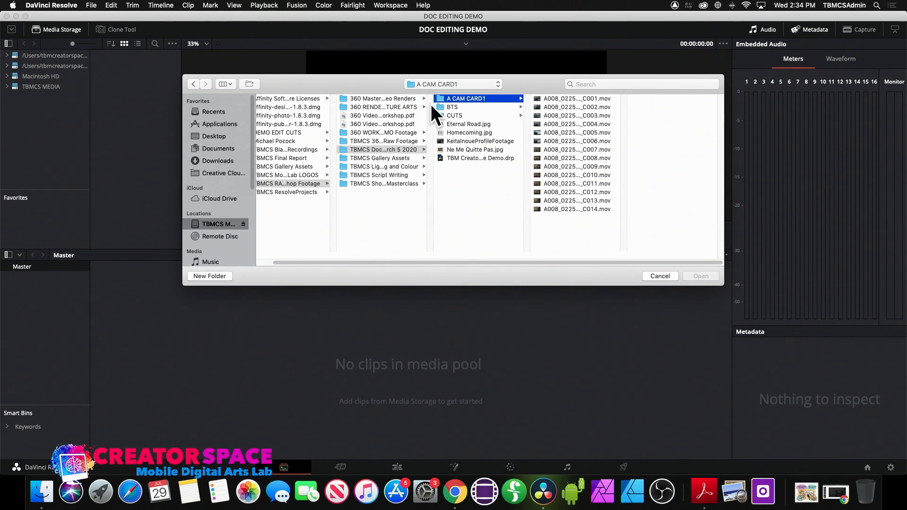
pyautogui.click(538, 101)
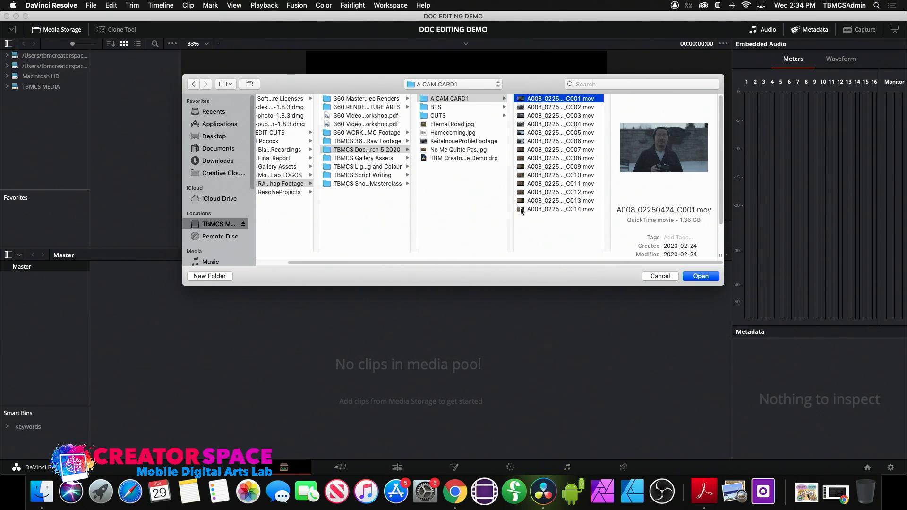
pyautogui.keyDown('shift'); pyautogui.click(522, 210); pyautogui.keyUp('shift')
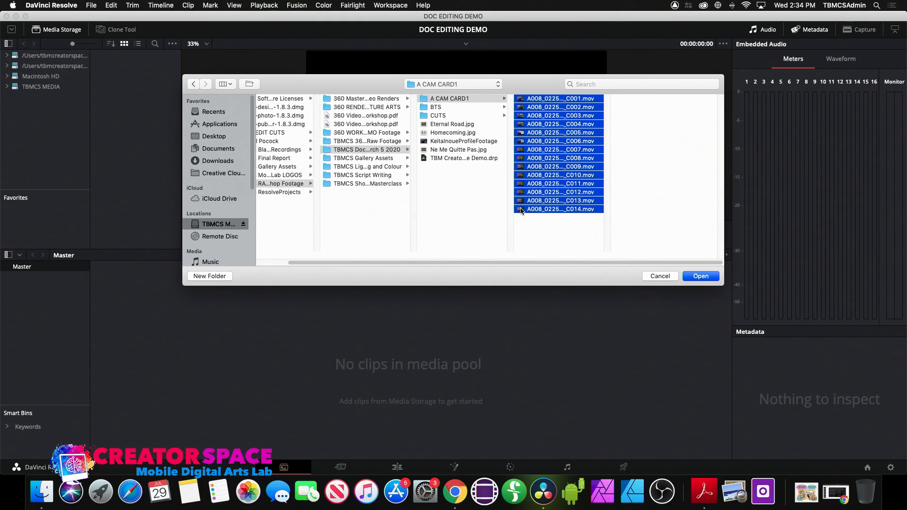
pyautogui.click(707, 279)
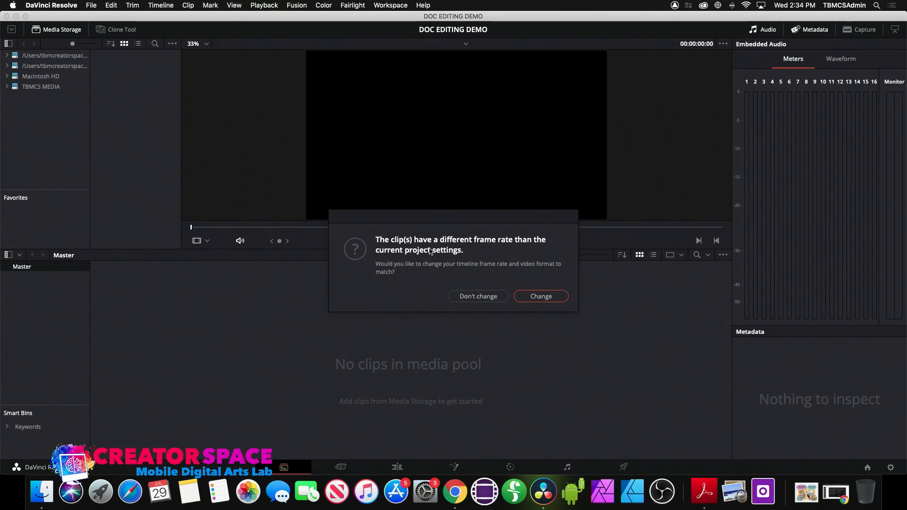
# - Change the project frame rate to match the clips, then preview A008_02250452 and return to its start
pyautogui.click(537, 296)
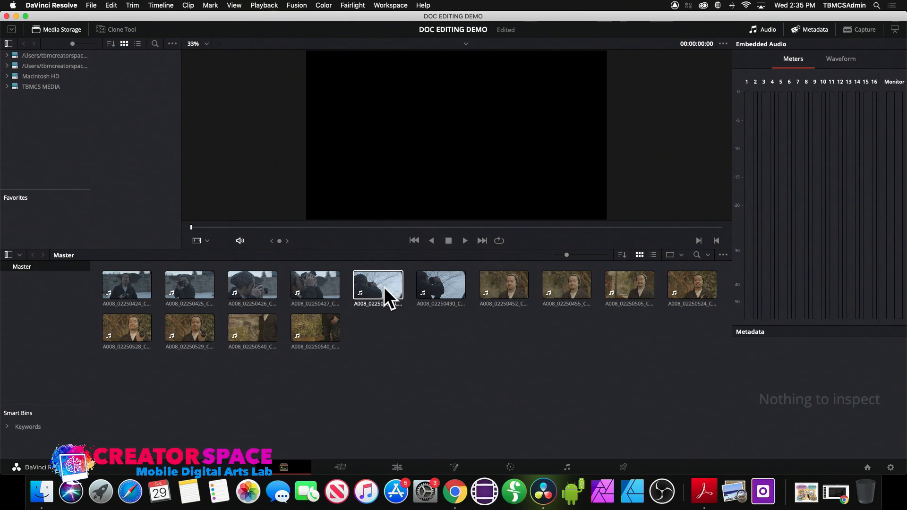
pyautogui.click(498, 291)
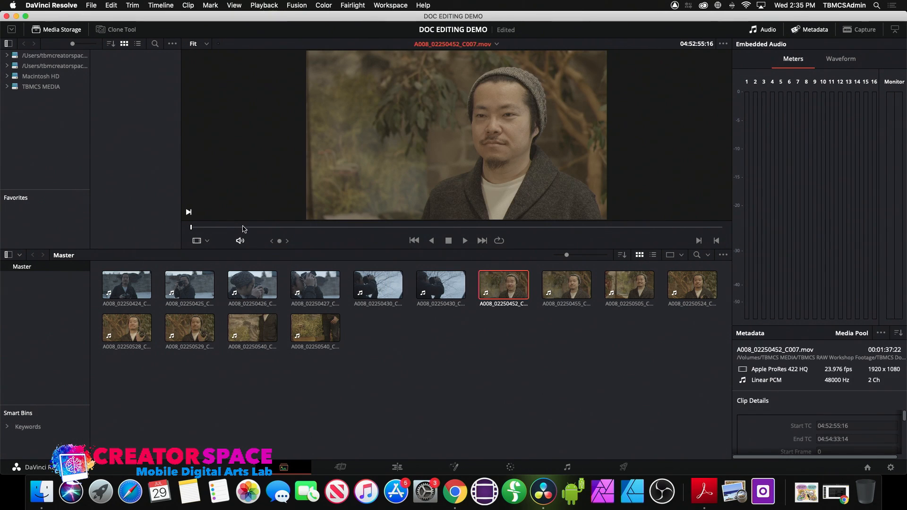
pyautogui.moveTo(244, 230); pyautogui.dragTo(217, 230)
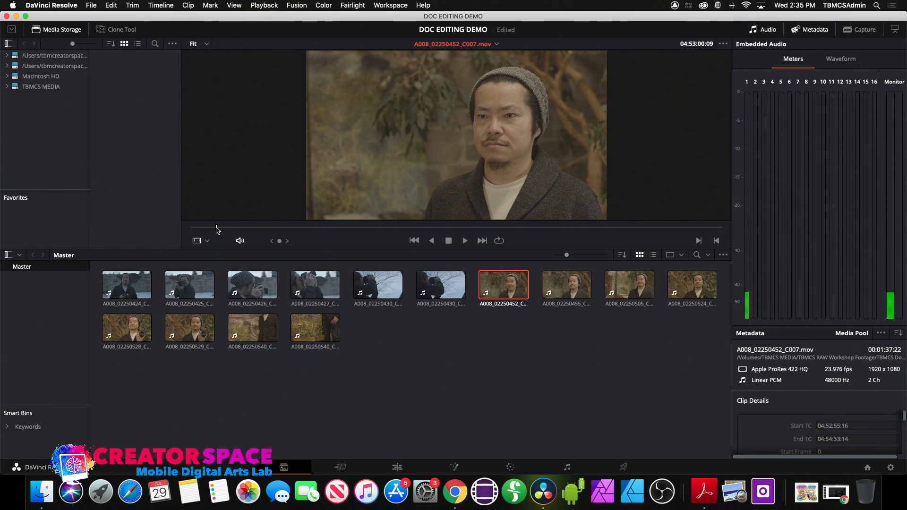
pyautogui.moveTo(216, 230); pyautogui.dragTo(234, 230)
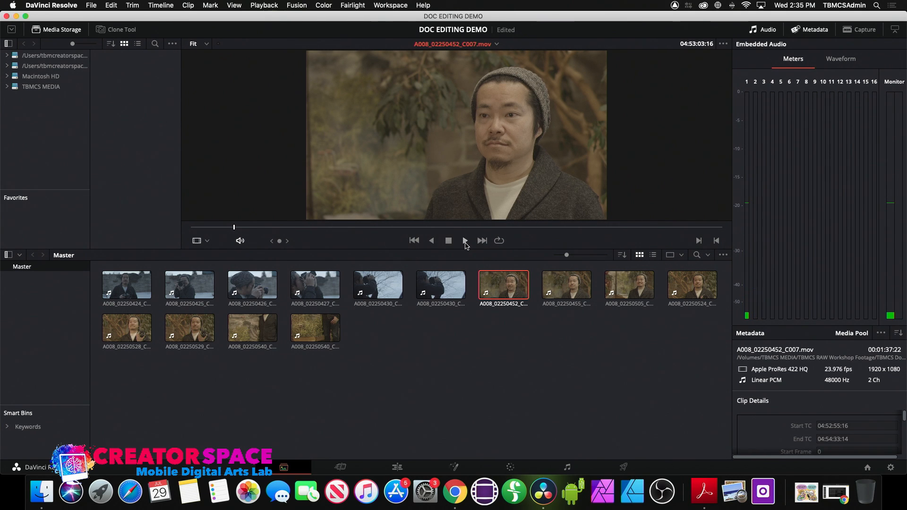
pyautogui.click(465, 242)
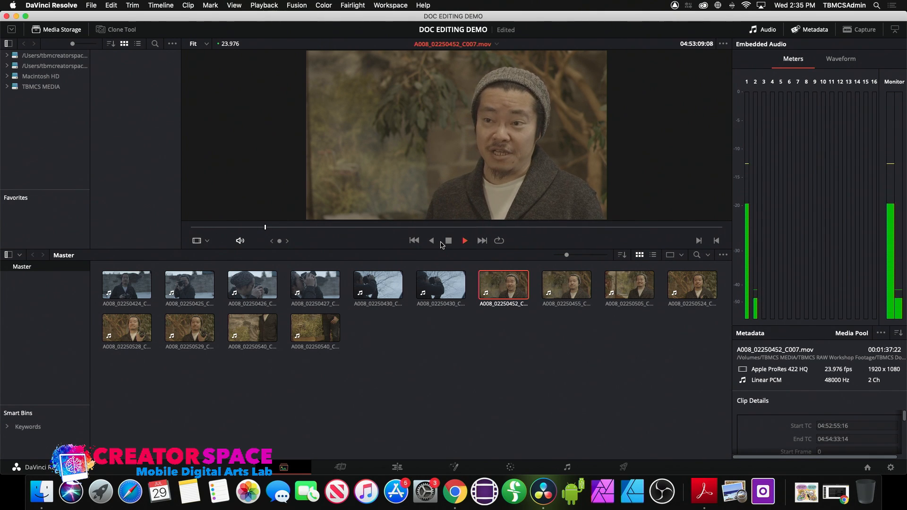
pyautogui.click(447, 241)
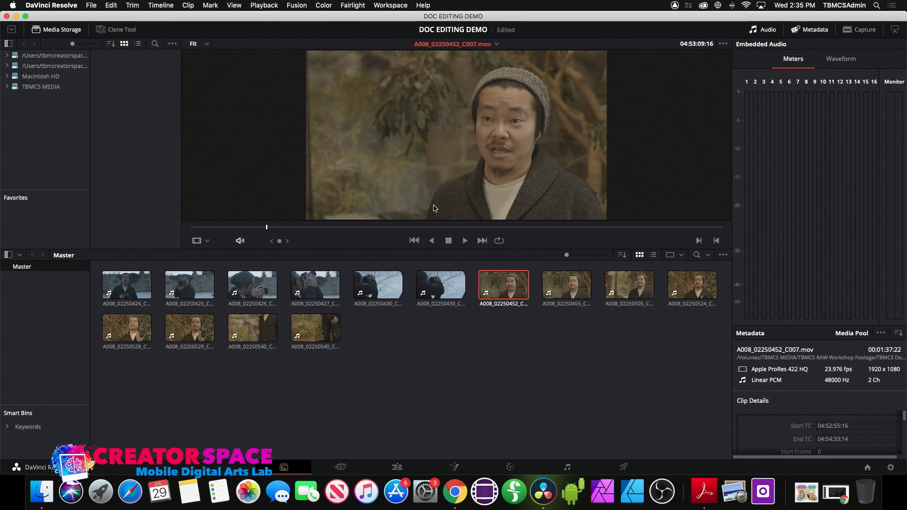
pyautogui.moveTo(280, 230); pyautogui.dragTo(191, 227)
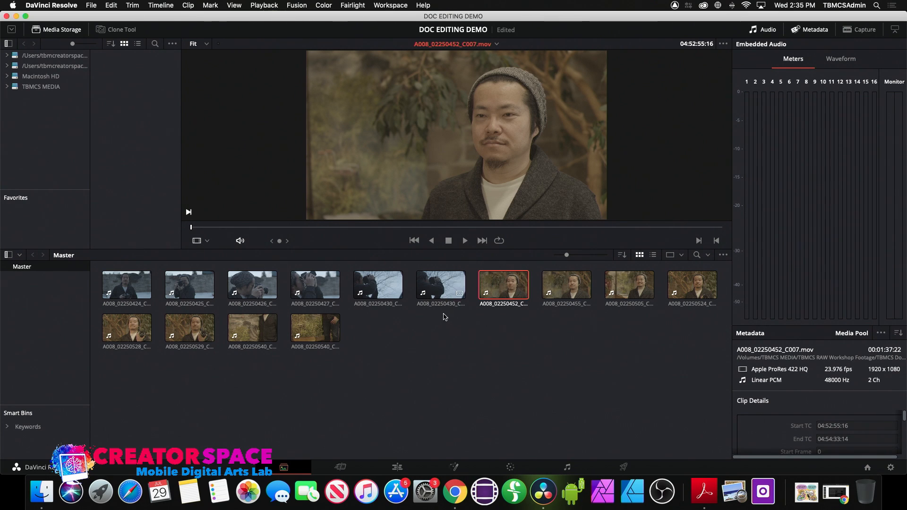
# - Rename the three interview clips Interview Clip 1, Interview Clip2 and Interview Clip3
pyautogui.click(504, 304)
pyautogui.press('BackSpace')
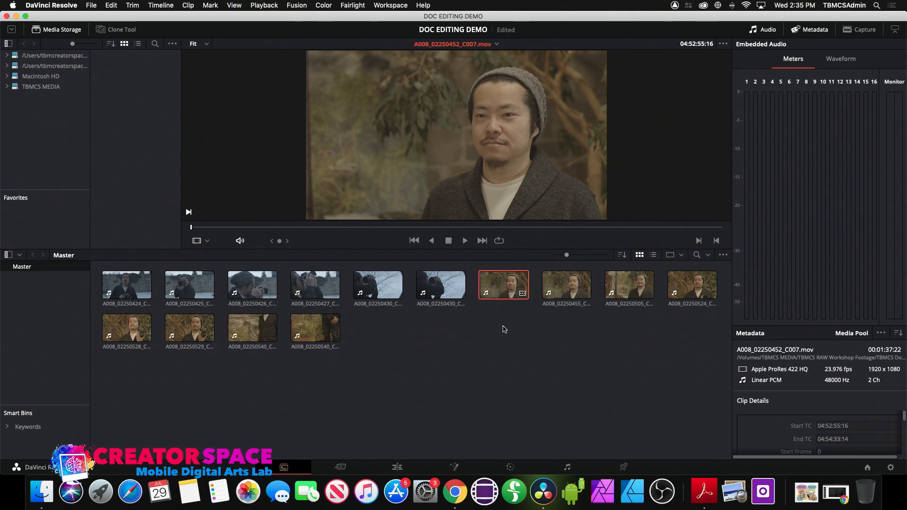
pyautogui.write('Interview Clip 1')
pyautogui.click(566, 307)
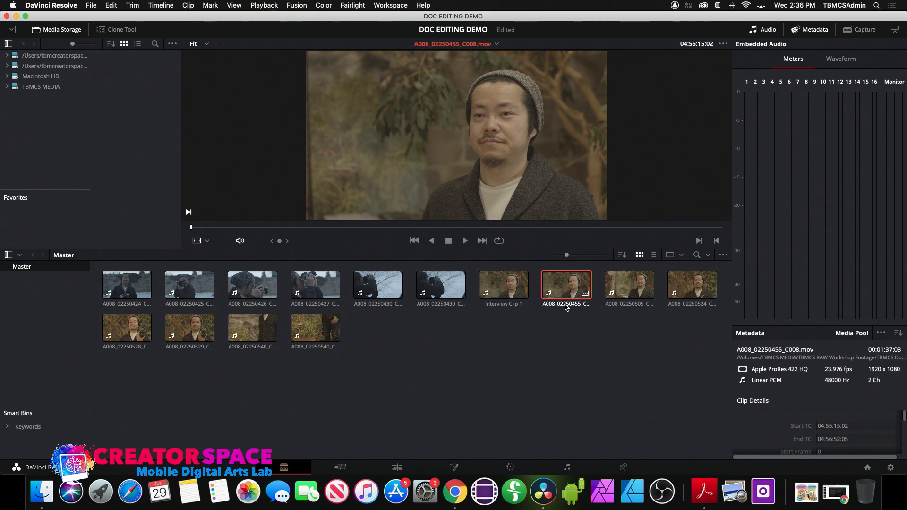
pyautogui.press('BackSpace')
pyautogui.write('Interview Clip2')
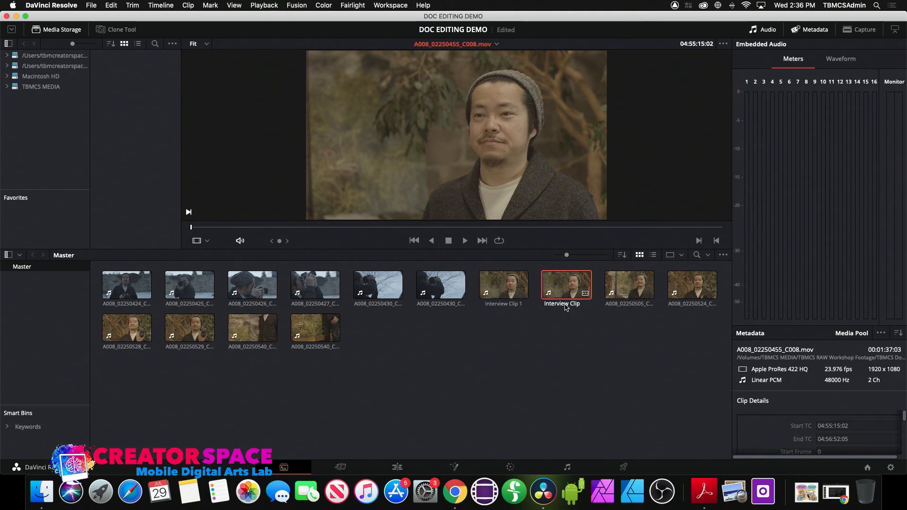
pyautogui.click(634, 308)
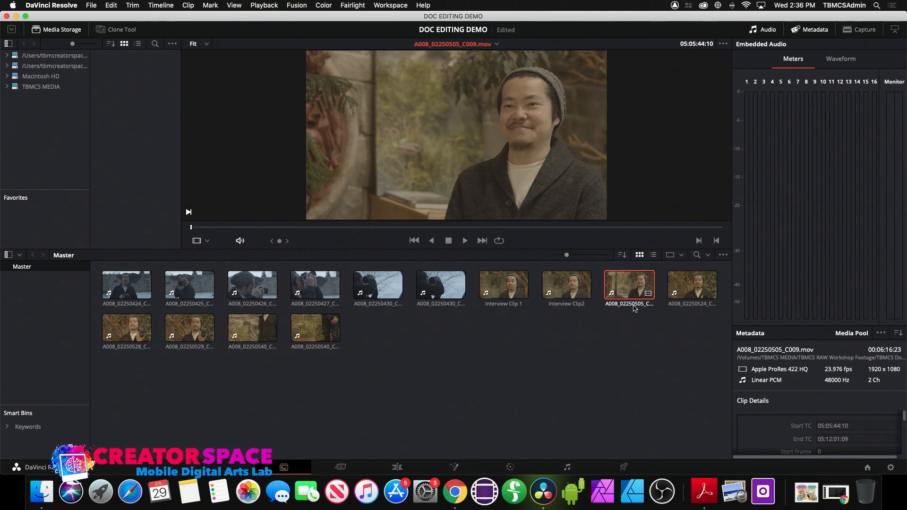
pyautogui.click(633, 307)
pyautogui.press('BackSpace')
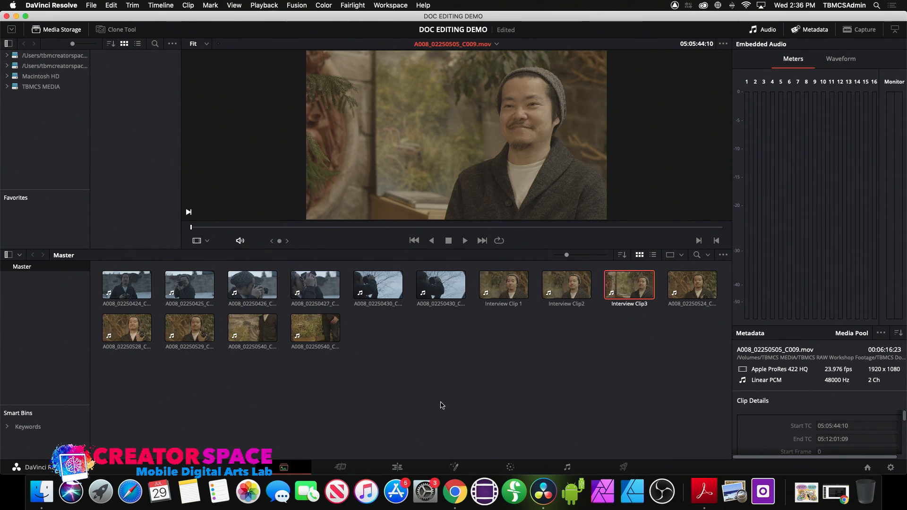
pyautogui.click(512, 284)
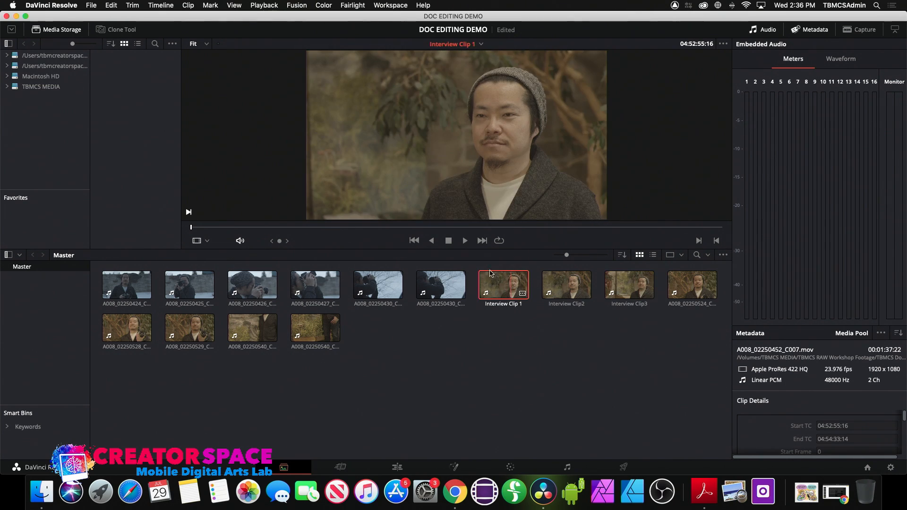
pyautogui.press('space')
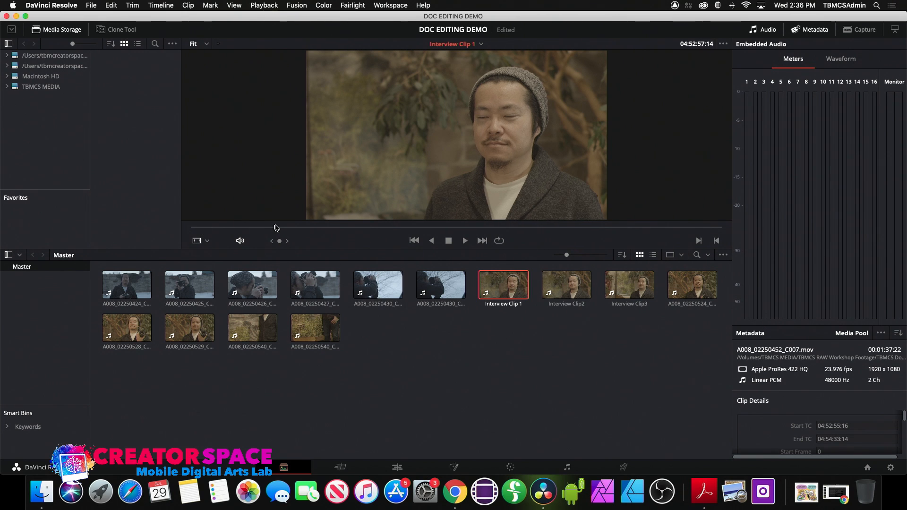
pyautogui.press('space')
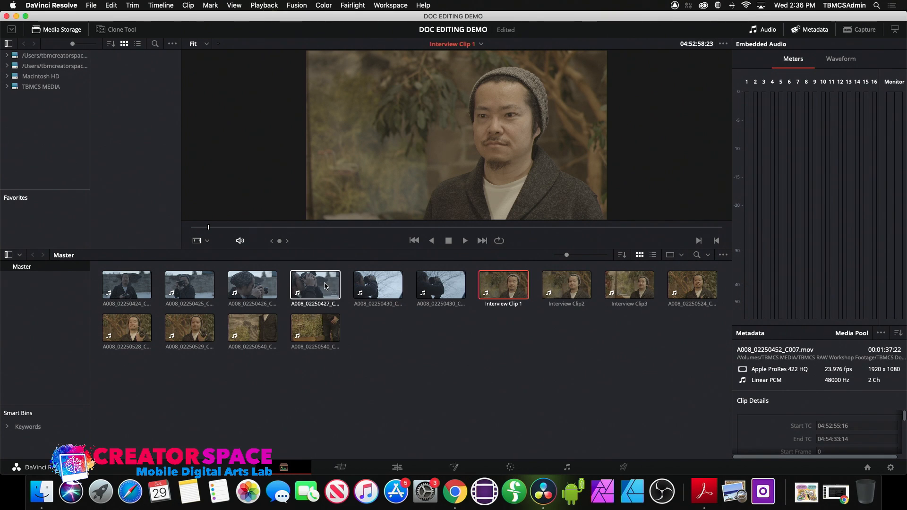
pyautogui.click(197, 228)
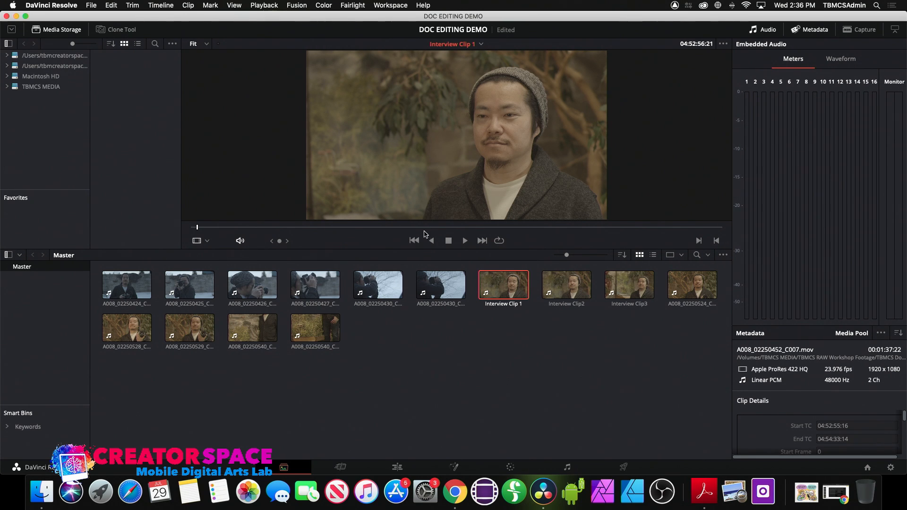
pyautogui.click(465, 241)
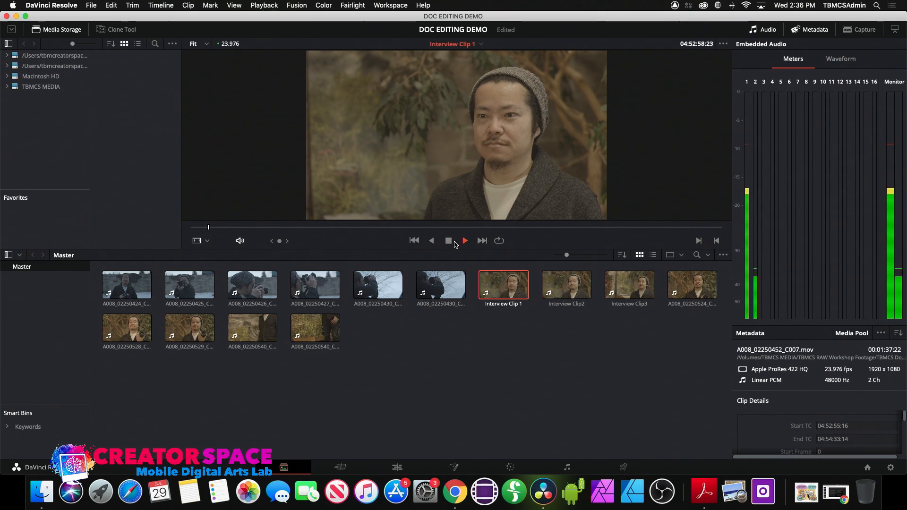
pyautogui.click(449, 241)
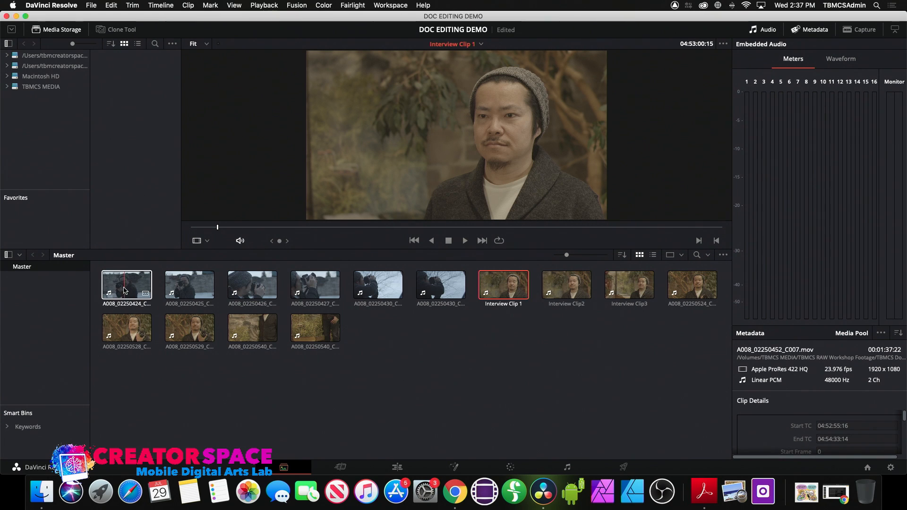
# - Preview A008_02250424 and Interview Clip 1, then move to the Edit page
pyautogui.click(126, 288)
pyautogui.click(370, 227)
pyautogui.moveTo(397, 236); pyautogui.dragTo(254, 240)
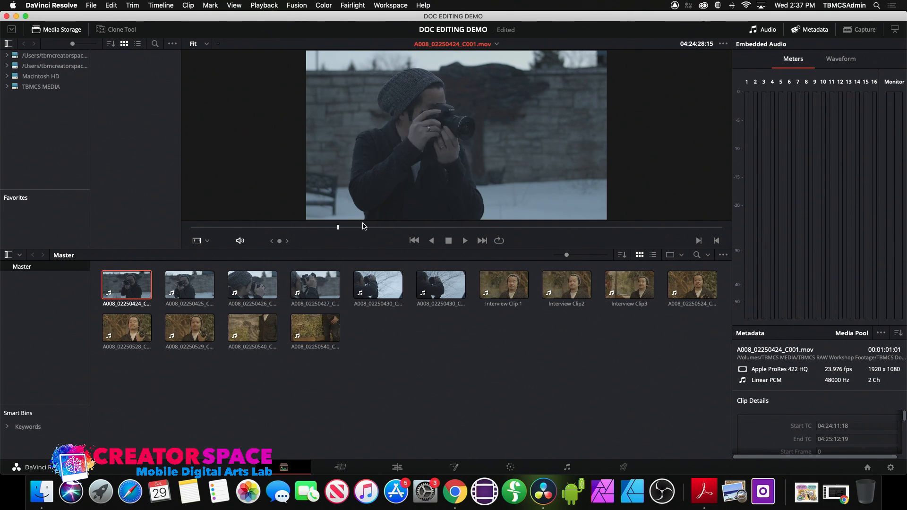
pyautogui.click(504, 286)
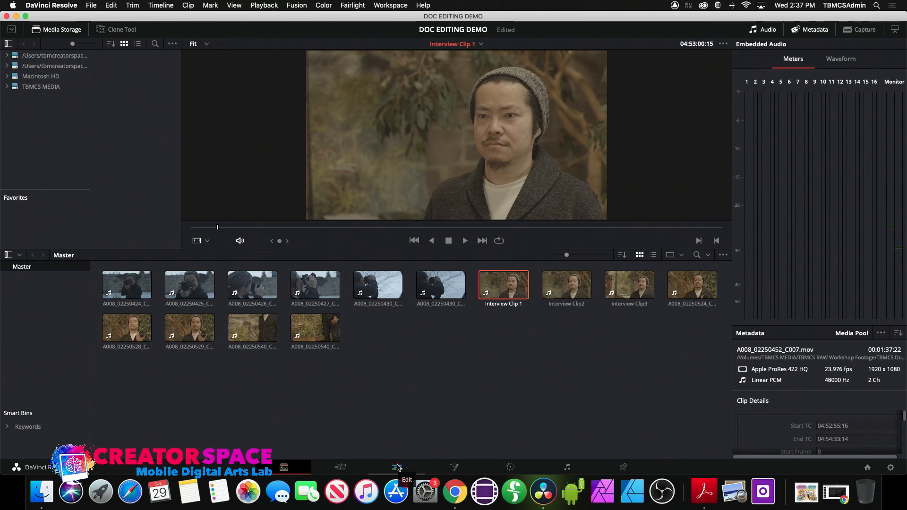
pyautogui.click(398, 467)
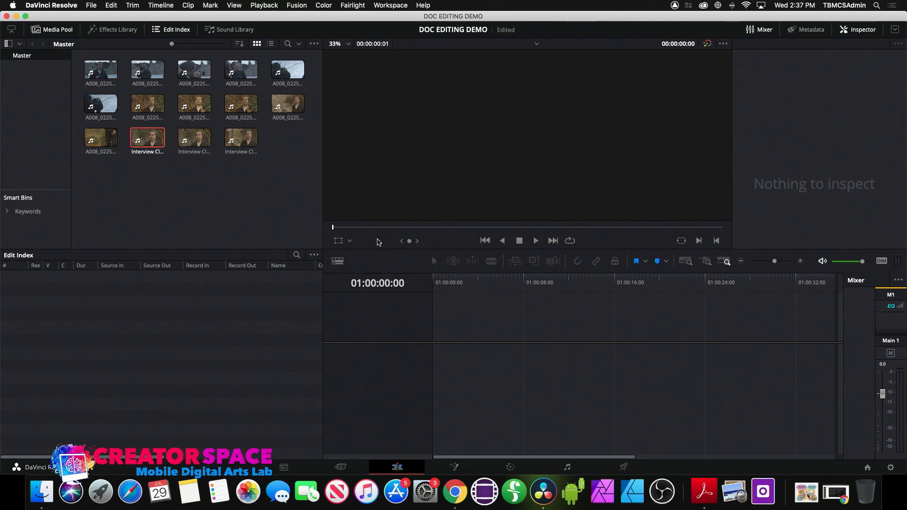
# - Create a new timeline named Assemnbly Cut1 and select Interview Clip 1 in the media pool
pyautogui.click(105, 8)
pyautogui.moveTo(93, 7)
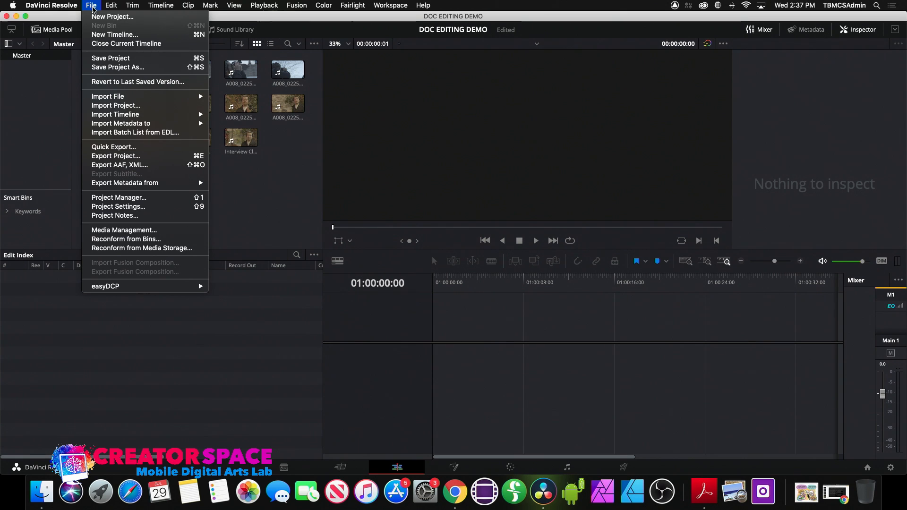
pyautogui.click(109, 37)
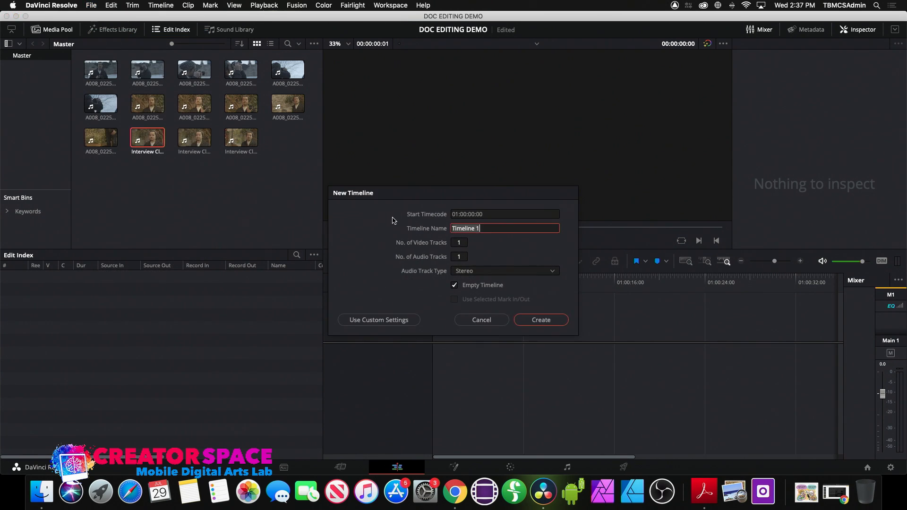
pyautogui.press('BackSpace')
pyautogui.write('Assemnbly Cut1')
pyautogui.press('Return')
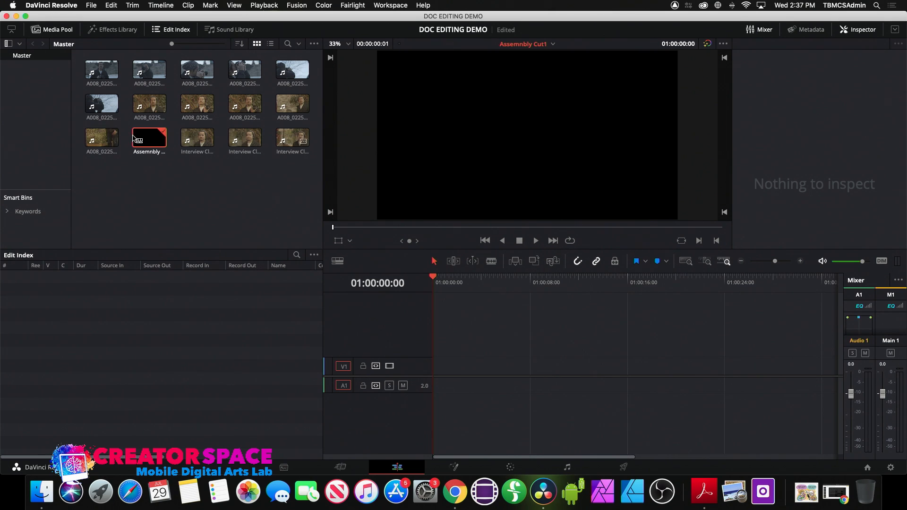
pyautogui.click(191, 138)
# - Open Interview Clip 1 in the source viewer and mark a 00:00:13:05 in–out range ending near 04:53:17:19
pyautogui.doubleClick(190, 137)
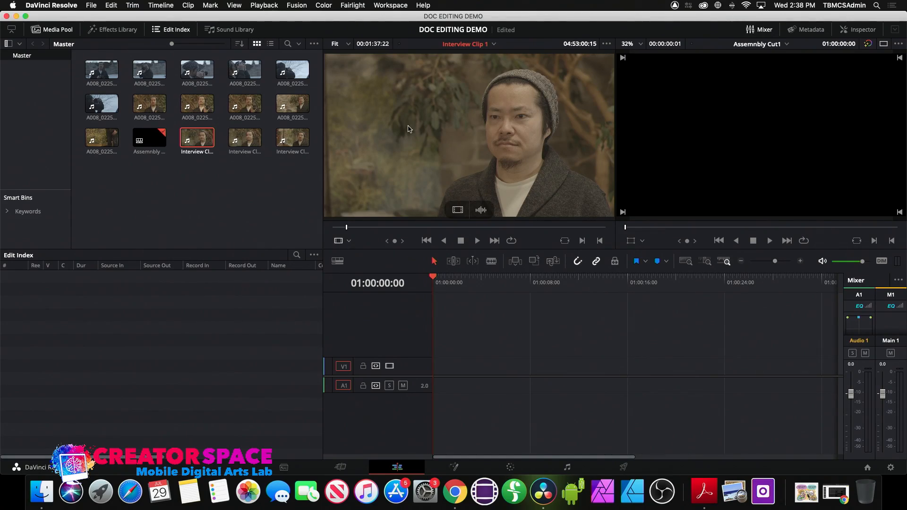
pyautogui.moveTo(580, 231); pyautogui.dragTo(607, 229)
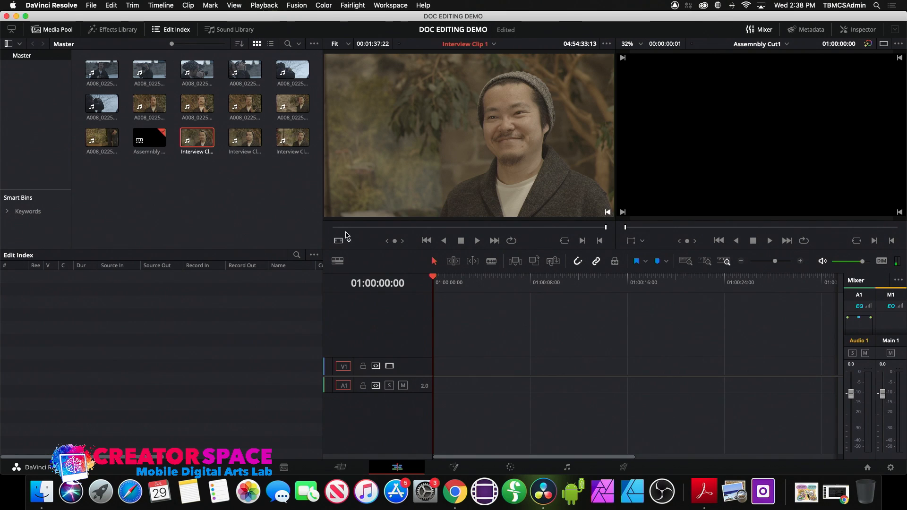
pyautogui.click(343, 229)
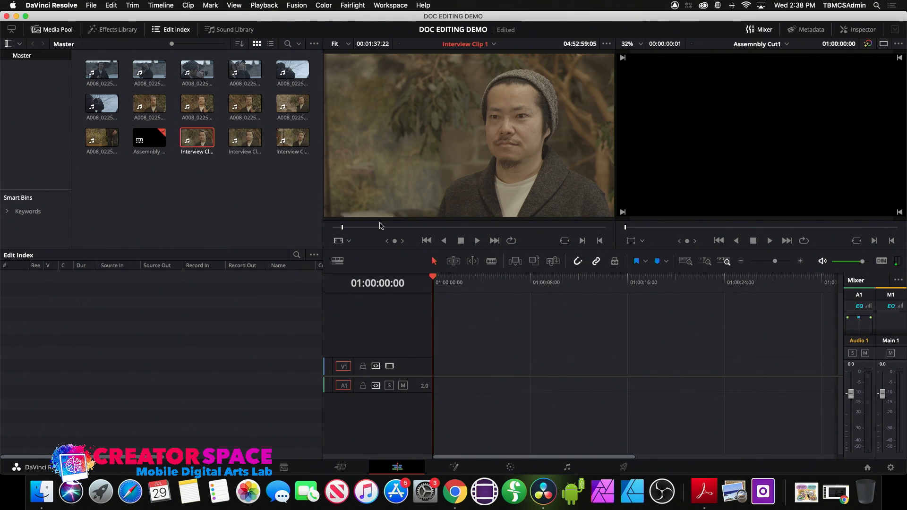
pyautogui.click(343, 230)
pyautogui.press('space')
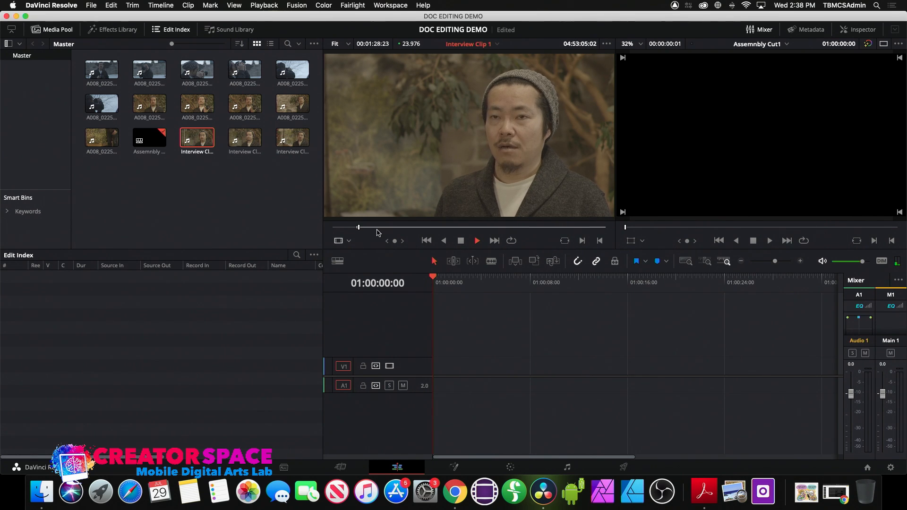
pyautogui.press('space')
pyautogui.press('i')
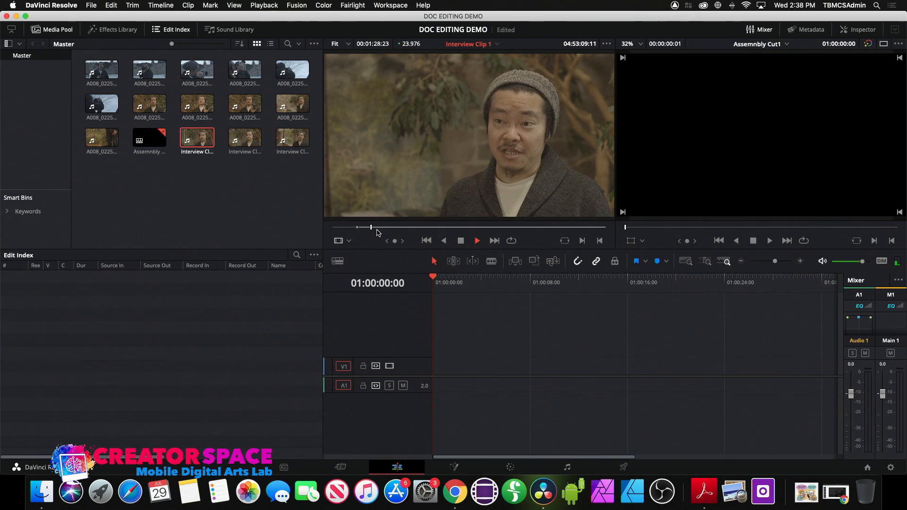
pyautogui.press('space')
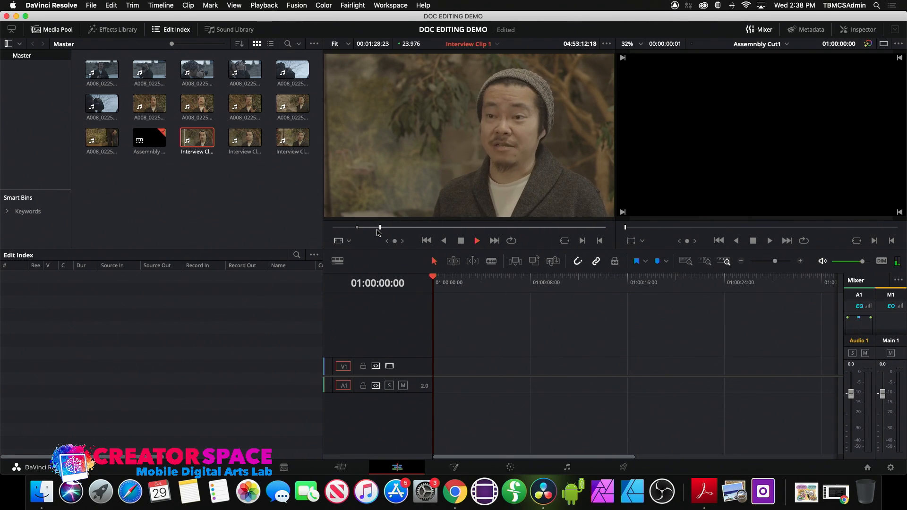
pyautogui.press('space')
pyautogui.press('space')
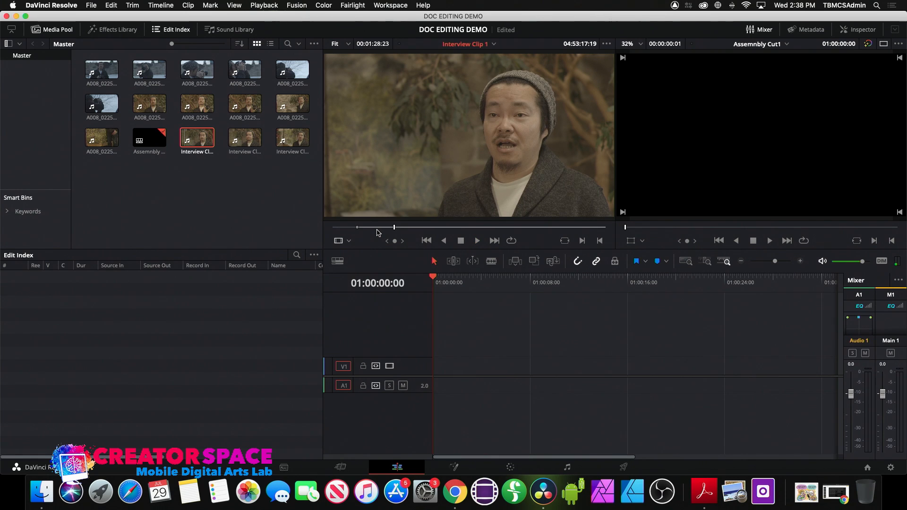
pyautogui.press('o')
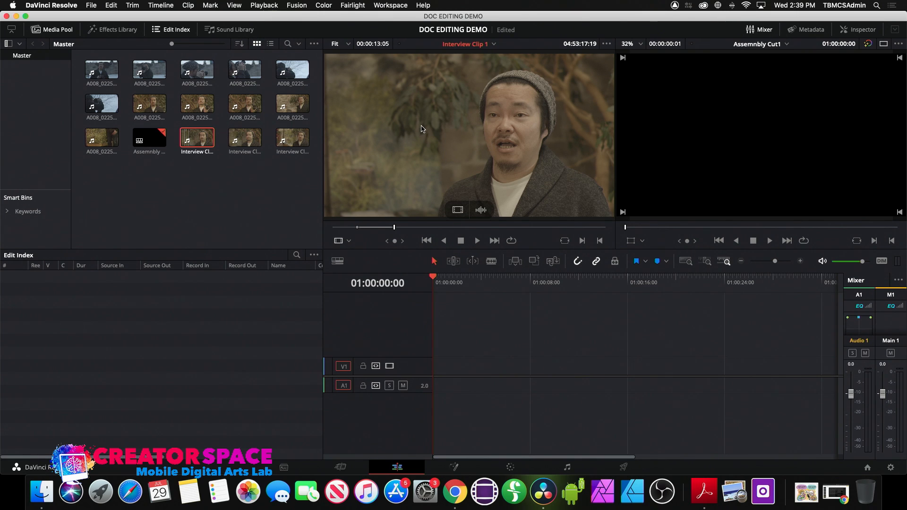
# - Place the marked 13-second section at the start of Assemnbly Cut1 on V1/A1 and review it
pyautogui.moveTo(422, 129); pyautogui.dragTo(428, 370)
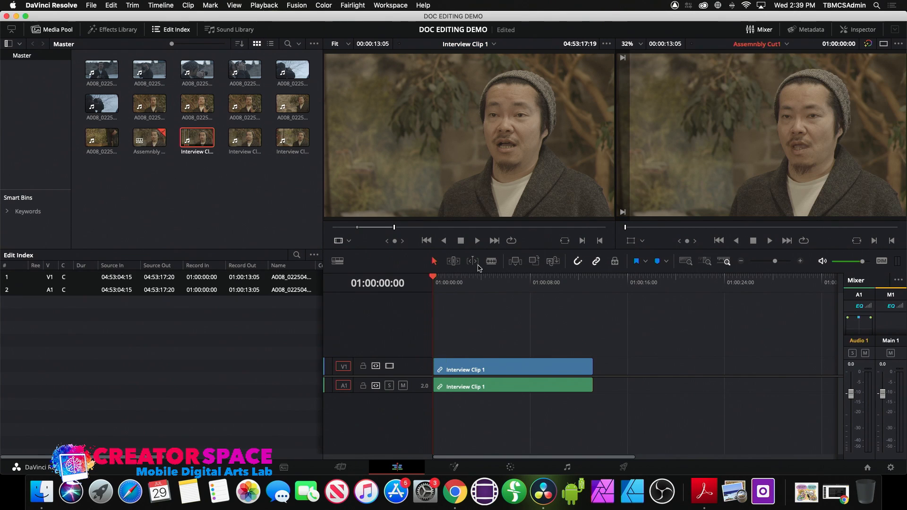
pyautogui.moveTo(461, 286); pyautogui.dragTo(419, 292)
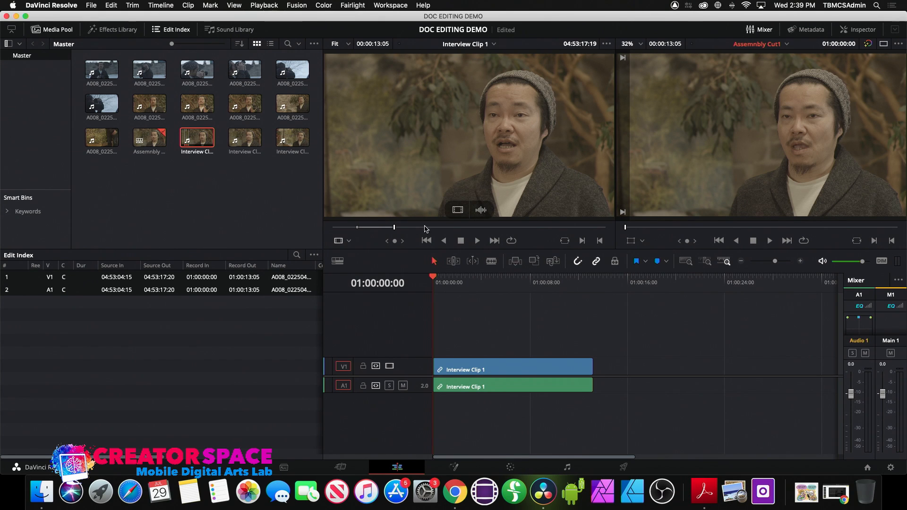
# - Mark a new 00:00:06:10 range on Interview Clip 1 and add it after the first section
pyautogui.moveTo(395, 231); pyautogui.dragTo(412, 230)
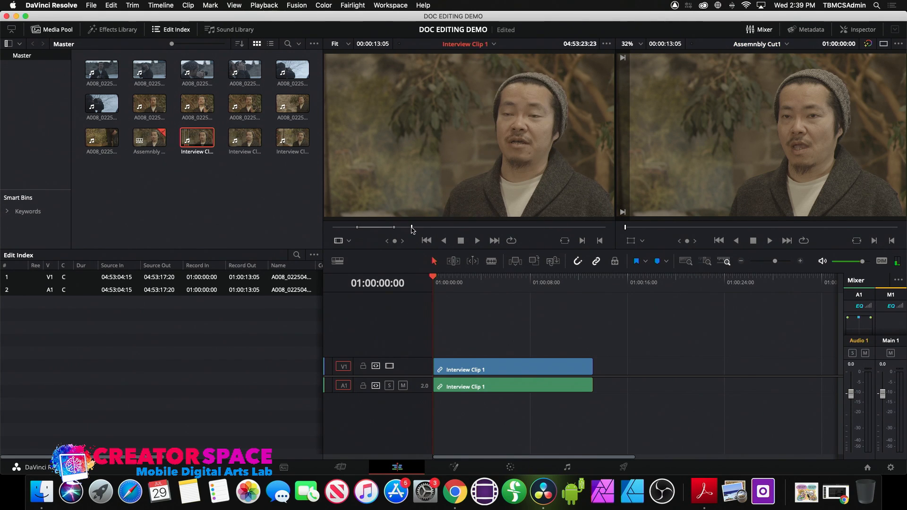
pyautogui.press('space')
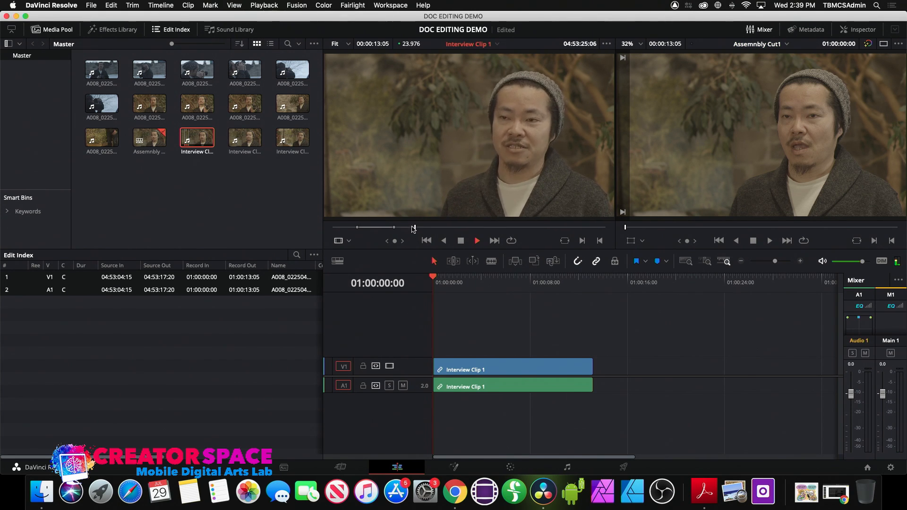
pyautogui.moveTo(413, 227); pyautogui.dragTo(407, 229)
pyautogui.press('space')
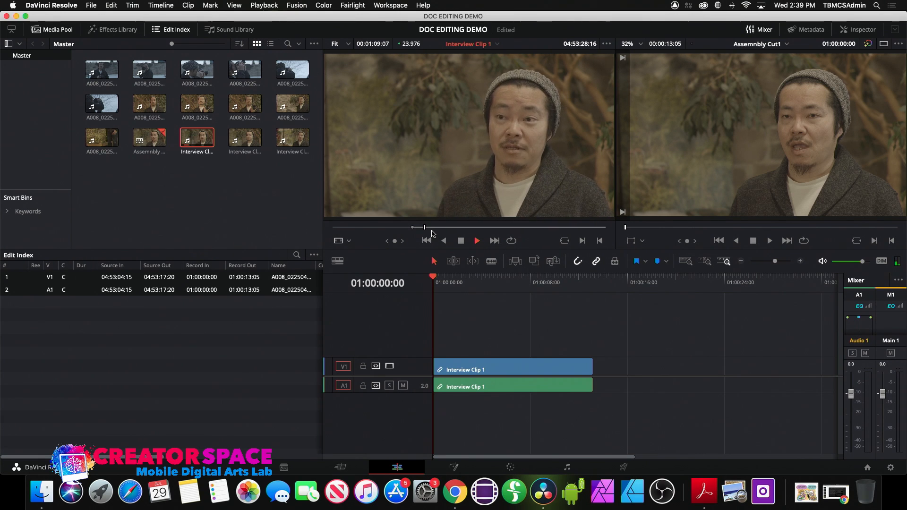
pyautogui.press('space')
pyautogui.press('space')
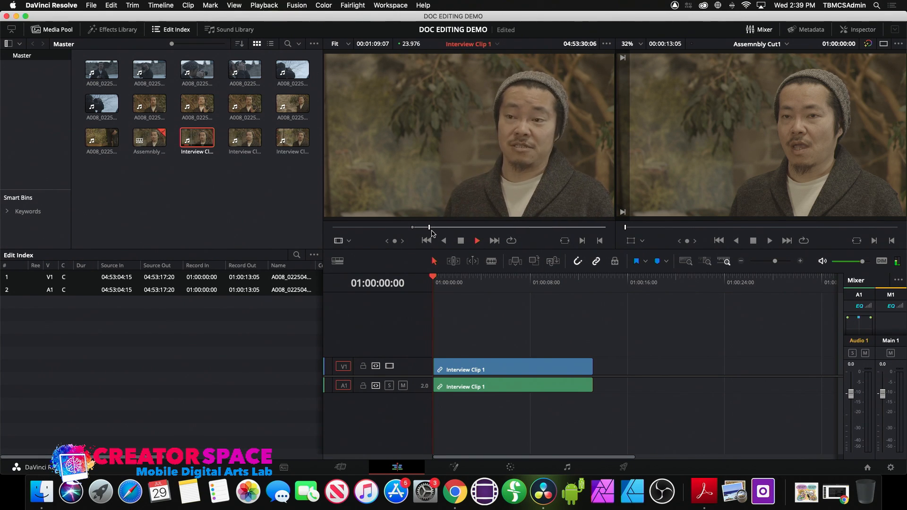
pyautogui.press('o')
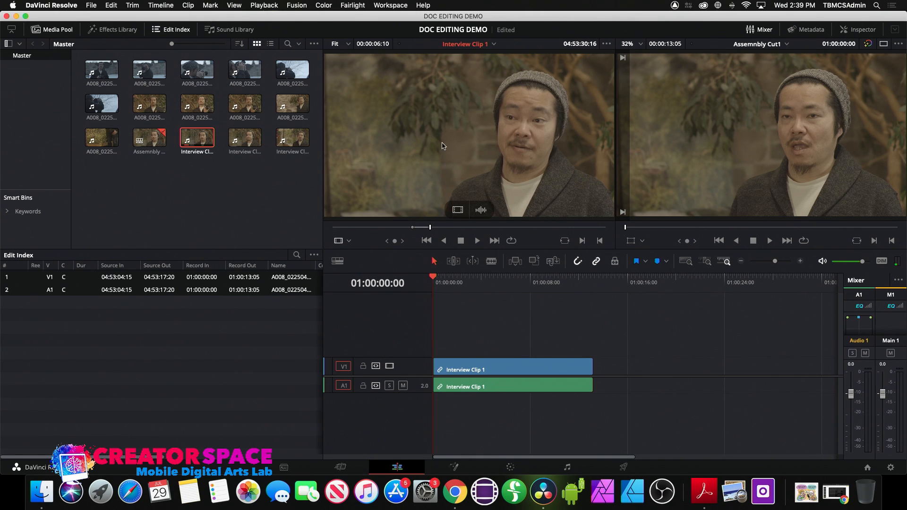
pyautogui.moveTo(444, 145); pyautogui.dragTo(607, 370)
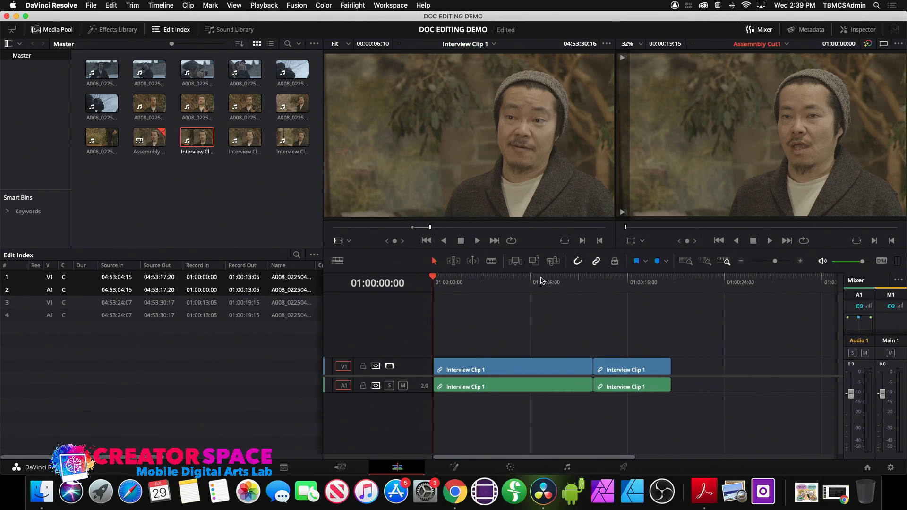
pyautogui.moveTo(542, 281); pyautogui.dragTo(637, 278)
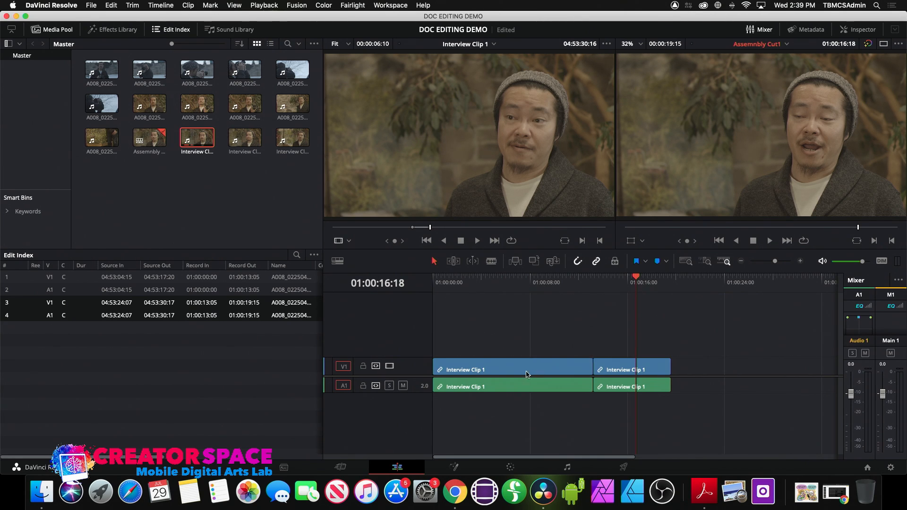
pyautogui.moveTo(494, 282); pyautogui.dragTo(423, 304)
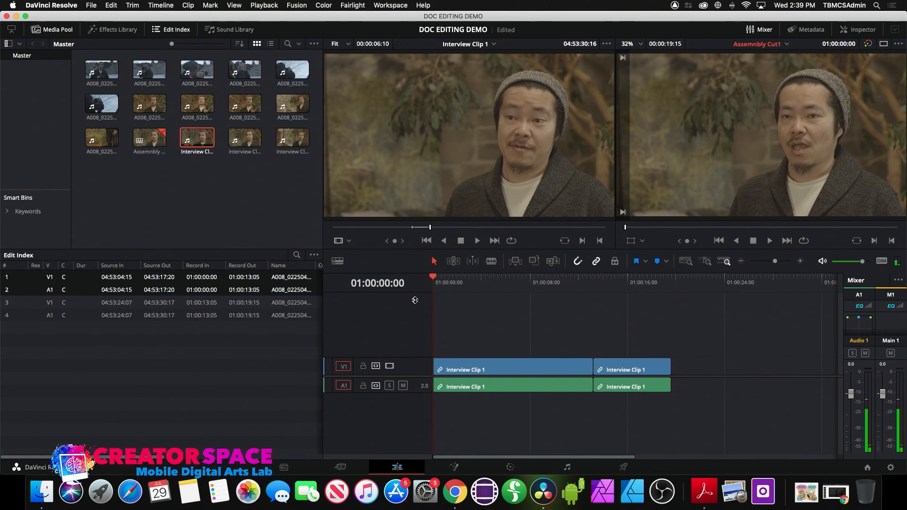
pyautogui.press('space')
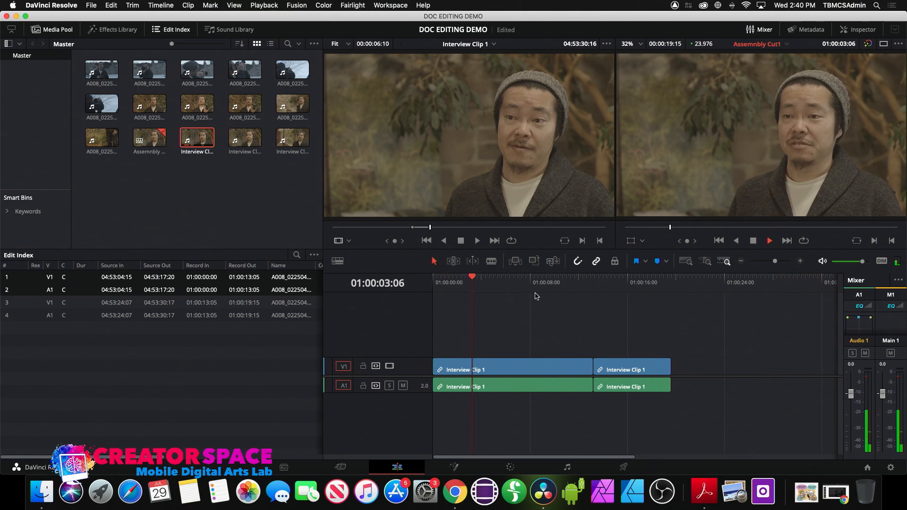
pyautogui.press('space')
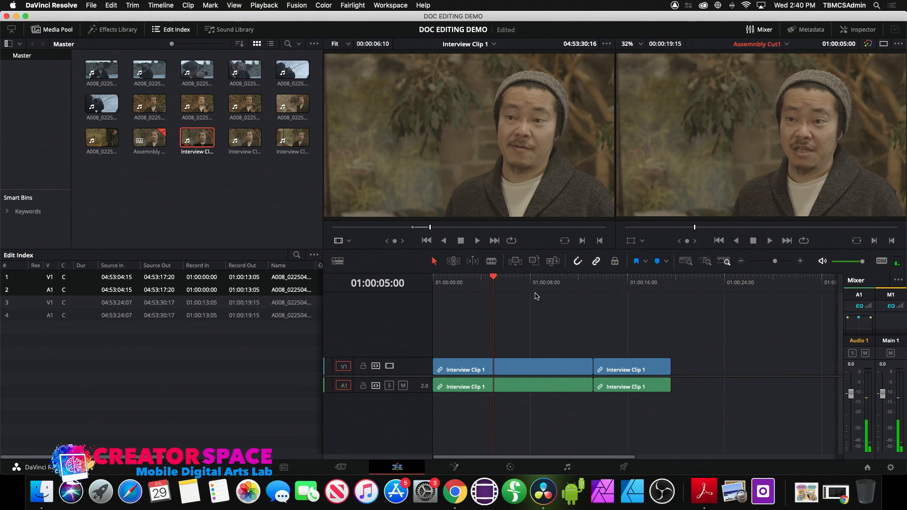
pyautogui.click(608, 290)
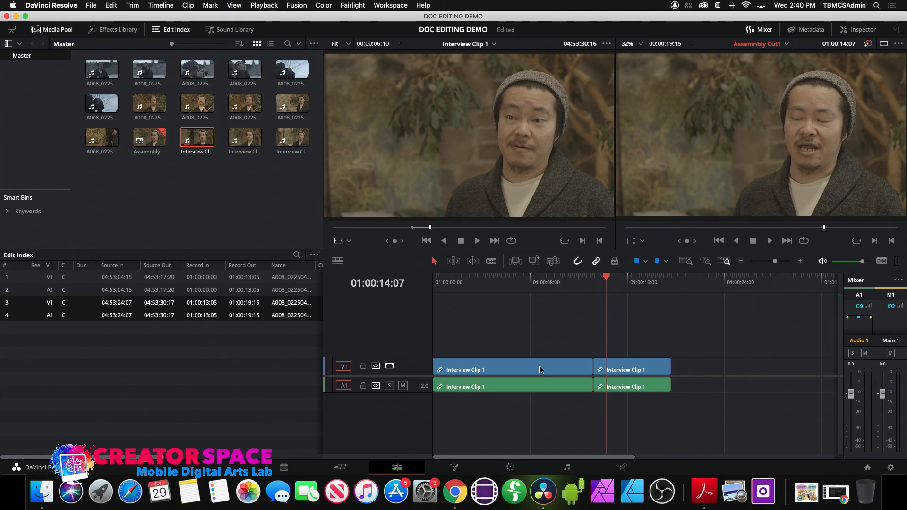
pyautogui.moveTo(518, 374); pyautogui.dragTo(754, 369)
pyautogui.moveTo(638, 371); pyautogui.dragTo(486, 384)
pyautogui.moveTo(697, 368); pyautogui.dragTo(543, 391)
pyautogui.click(469, 283)
pyautogui.press('Home')
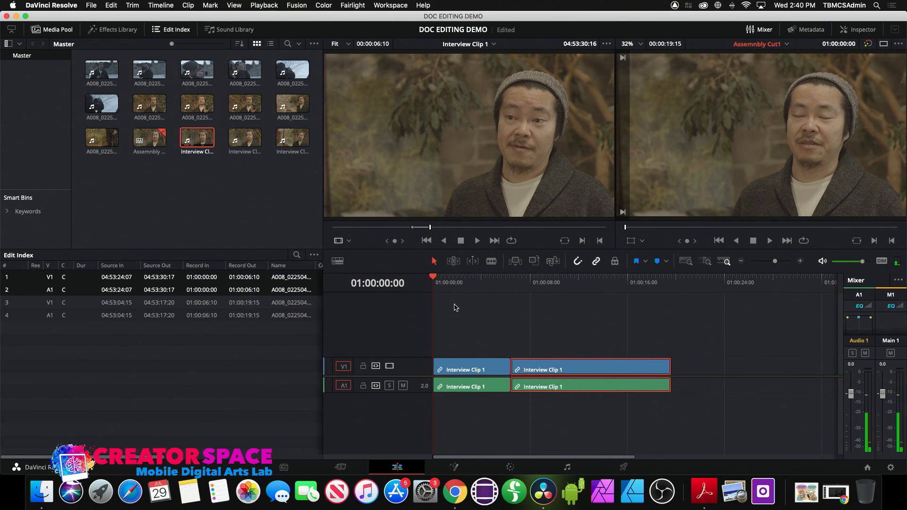
pyautogui.press('space')
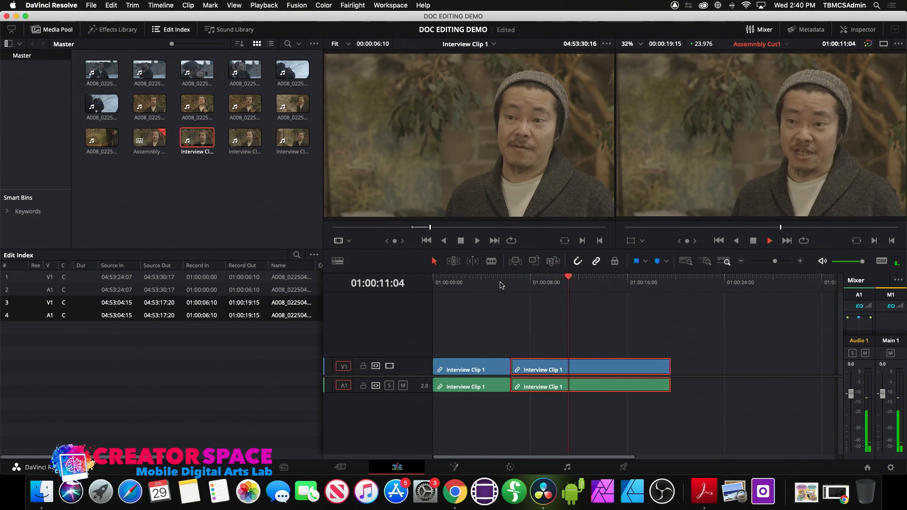
pyautogui.press('space')
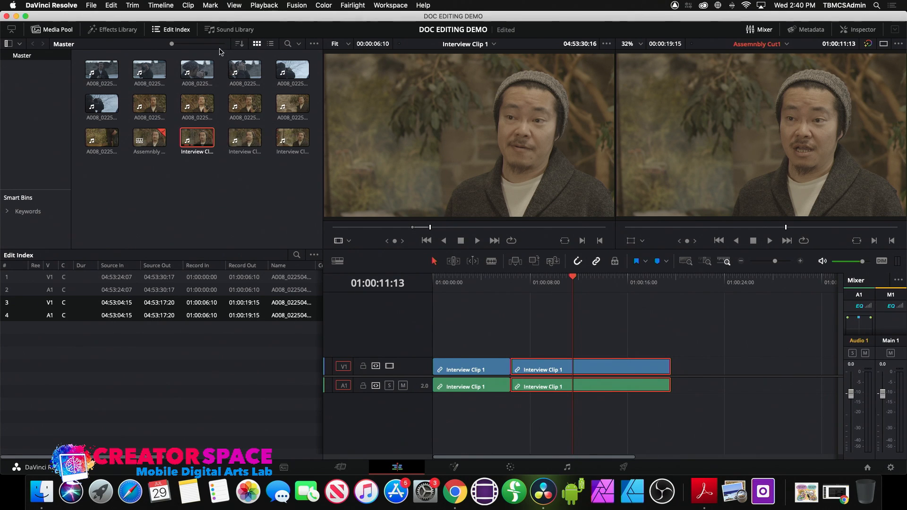
# - Mark four seconds of A008_02250427_C004 and overlay it on V2/A2 from 01:00:05:03 to 01:00:09:04
pyautogui.click(237, 69)
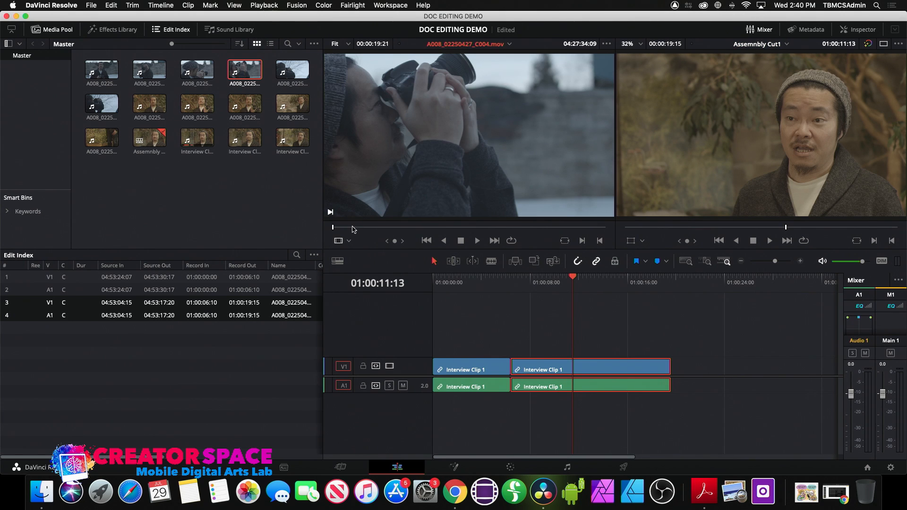
pyautogui.moveTo(351, 232); pyautogui.dragTo(390, 232)
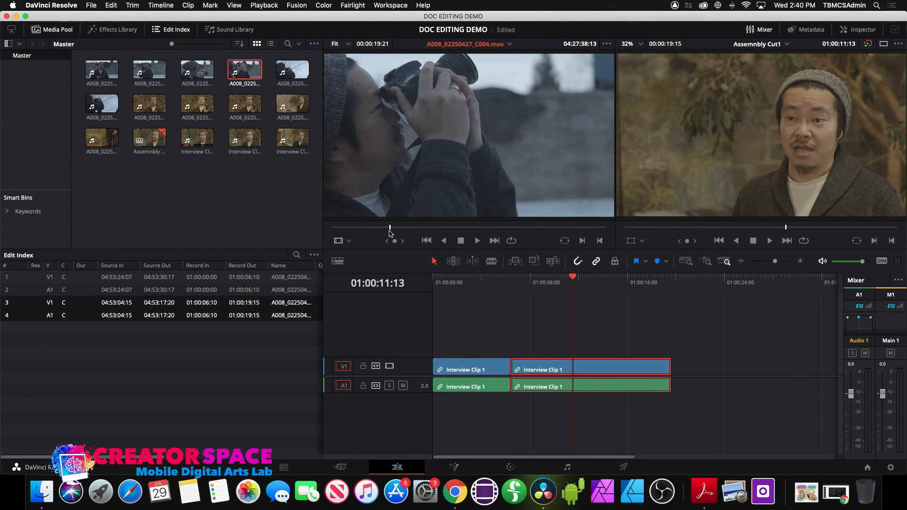
pyautogui.press('i')
pyautogui.press('space')
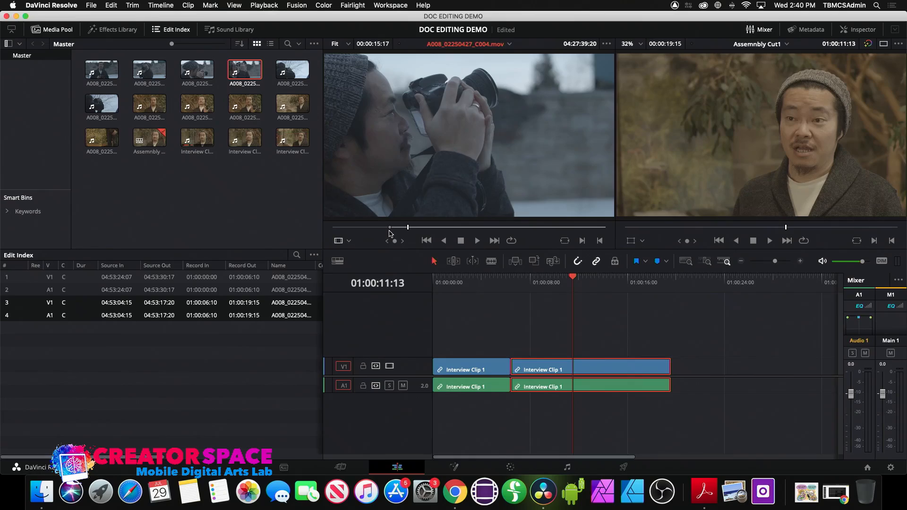
pyautogui.press('space')
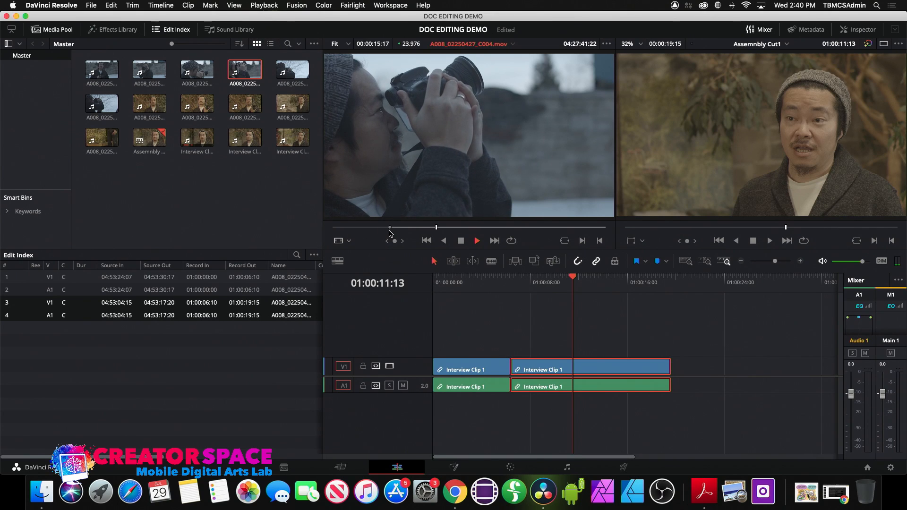
pyautogui.press('space')
pyautogui.press('o')
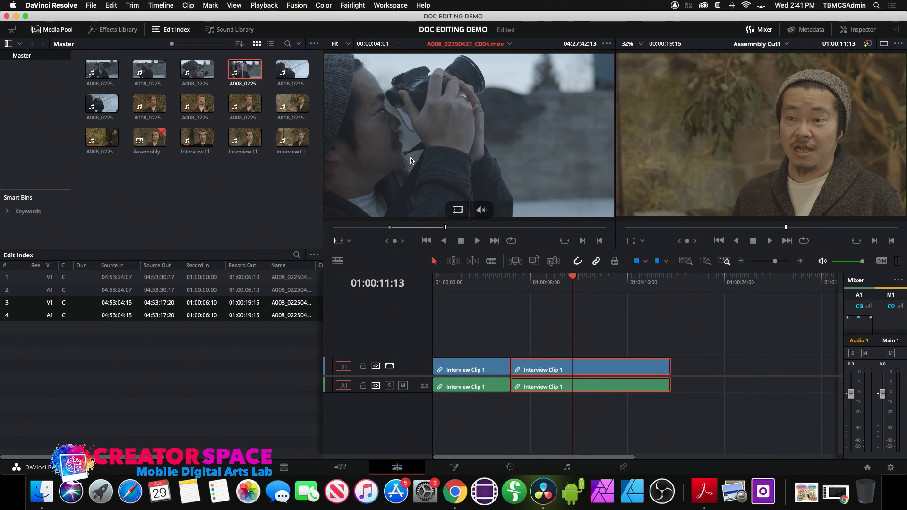
pyautogui.moveTo(402, 142); pyautogui.dragTo(494, 344)
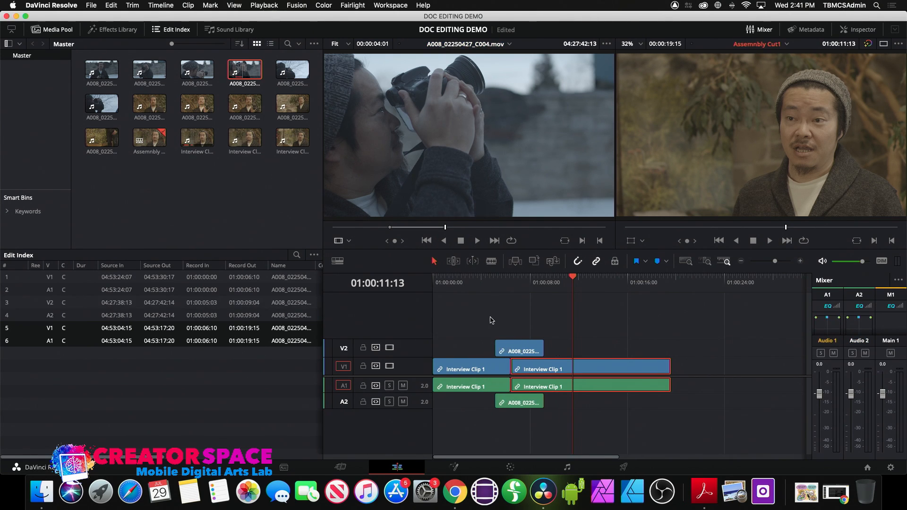
pyautogui.click(490, 280)
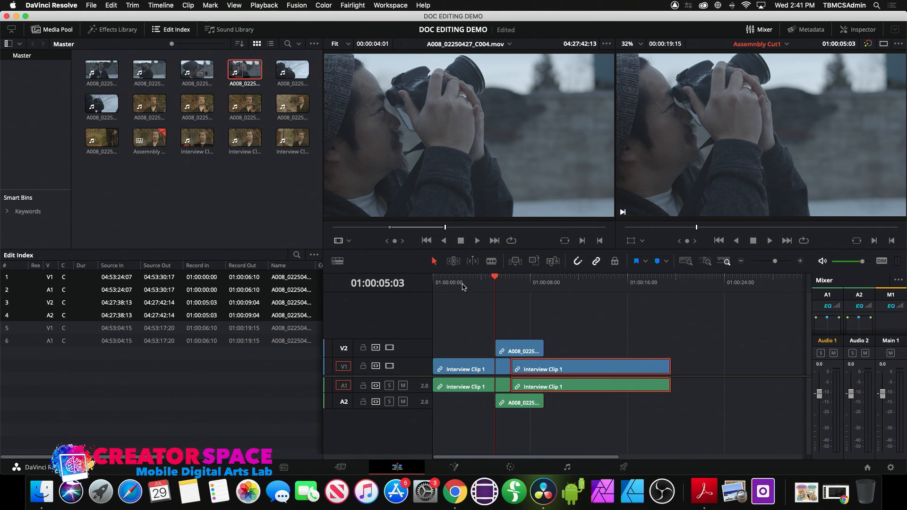
pyautogui.moveTo(462, 286); pyautogui.dragTo(418, 290)
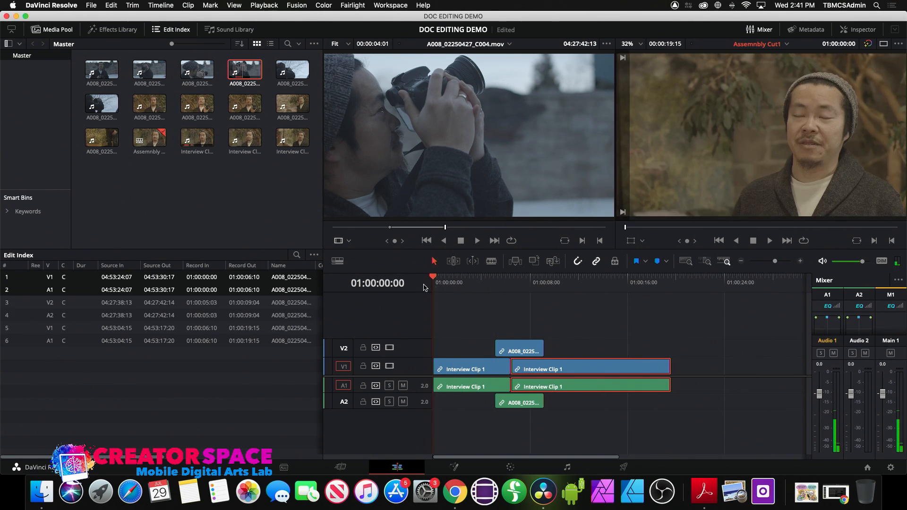
pyautogui.click(486, 285)
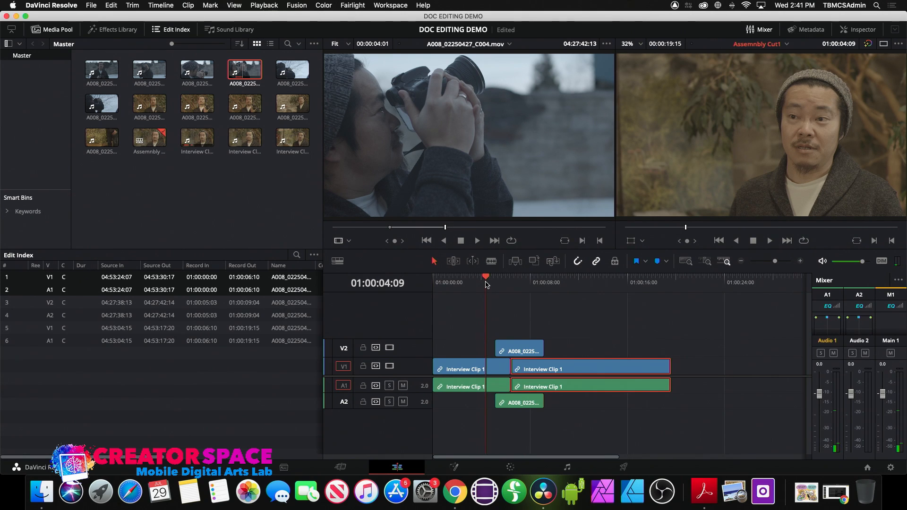
pyautogui.moveTo(487, 283); pyautogui.dragTo(413, 290)
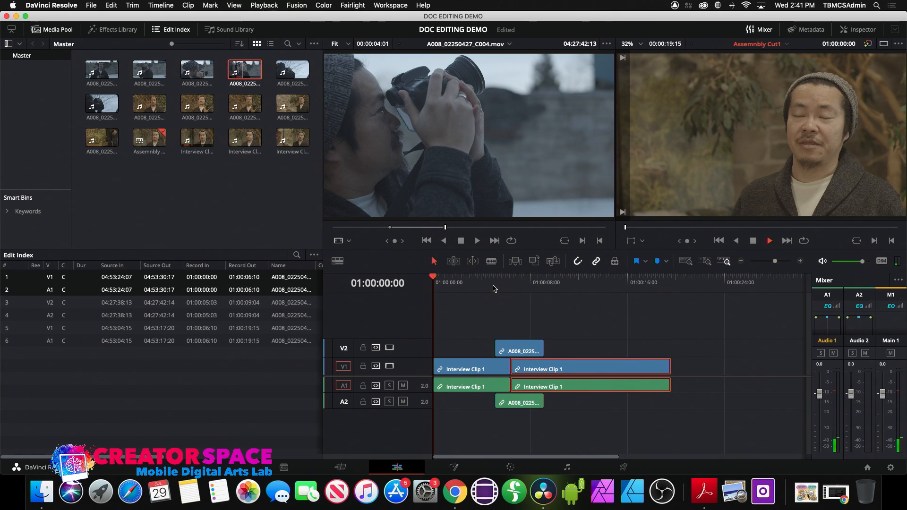
pyautogui.press('space')
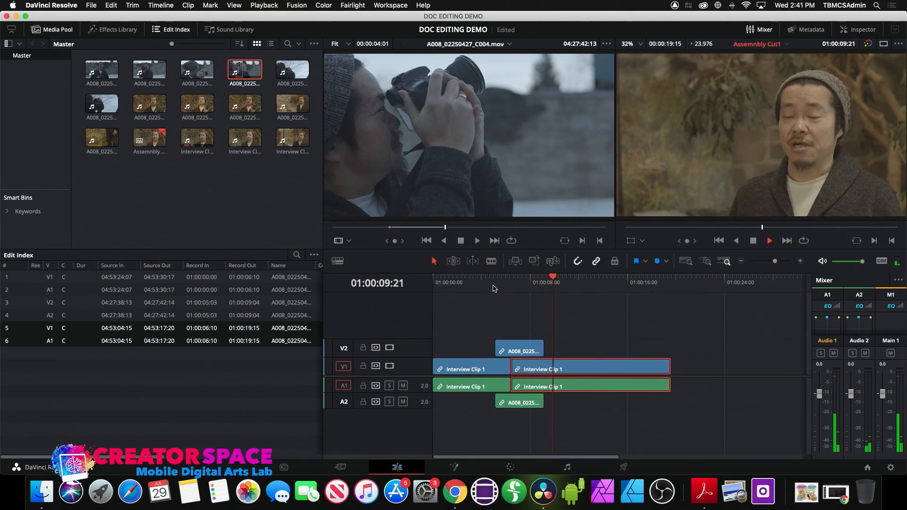
pyautogui.press('space')
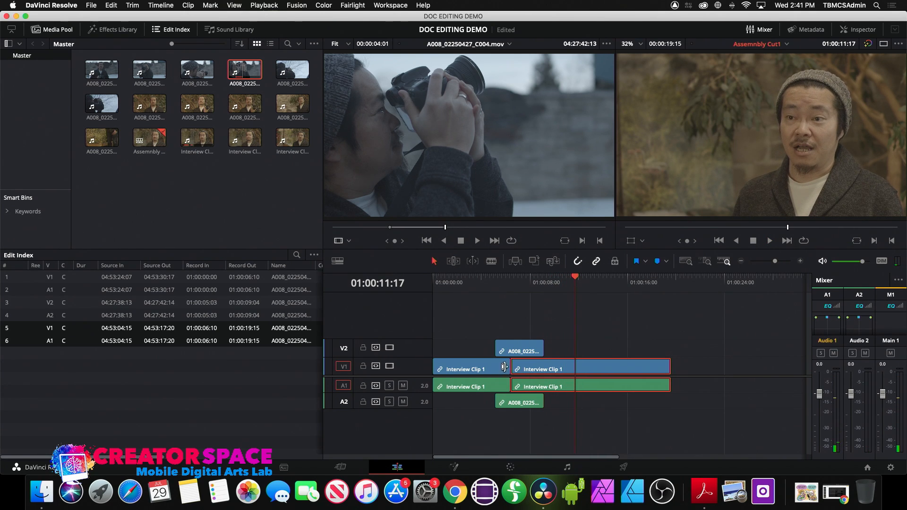
# - Move the longer interview section to the start of V1, undoing the overwrite that cut its tail
pyautogui.moveTo(482, 370); pyautogui.dragTo(735, 389)
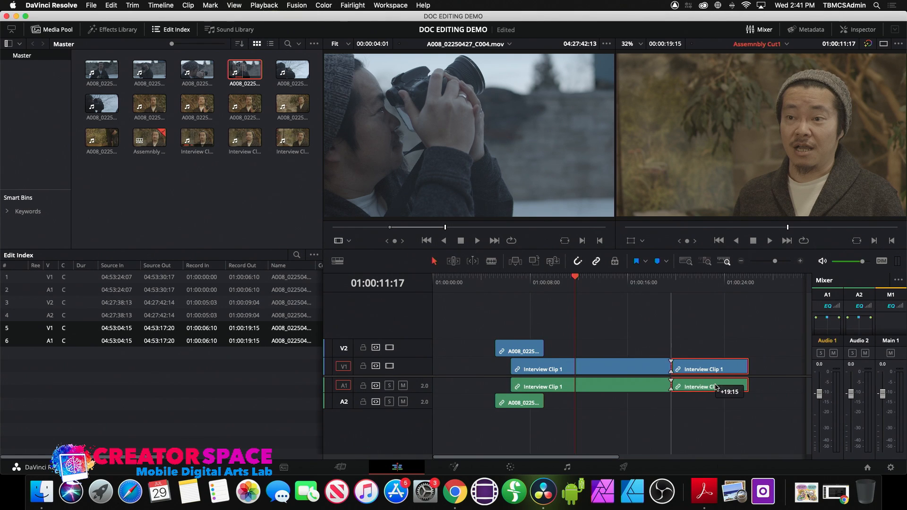
pyautogui.moveTo(604, 370); pyautogui.dragTo(527, 371)
pyautogui.moveTo(690, 373); pyautogui.dragTo(583, 371)
pyautogui.press('super+z')
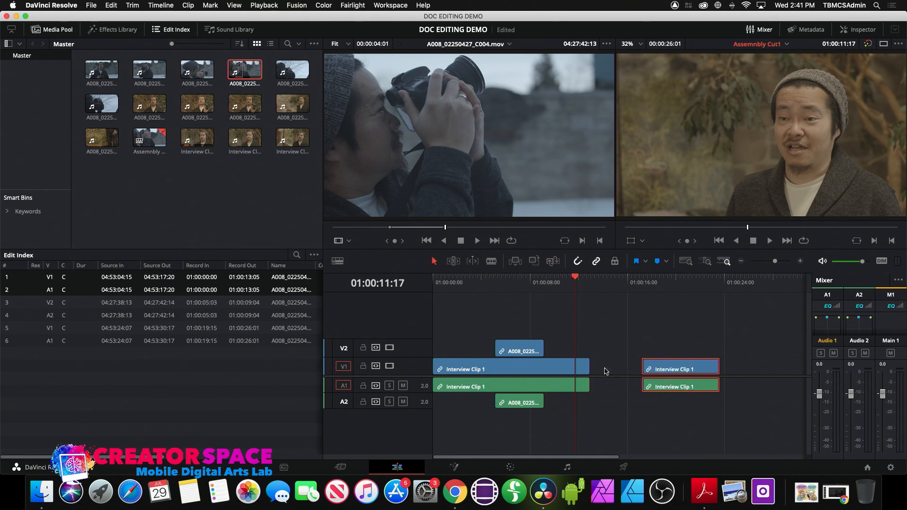
# - Butt the short interview section against the longer one and place the B-roll at 01:00:10:18–01:00:14:19
pyautogui.moveTo(696, 373); pyautogui.dragTo(617, 373)
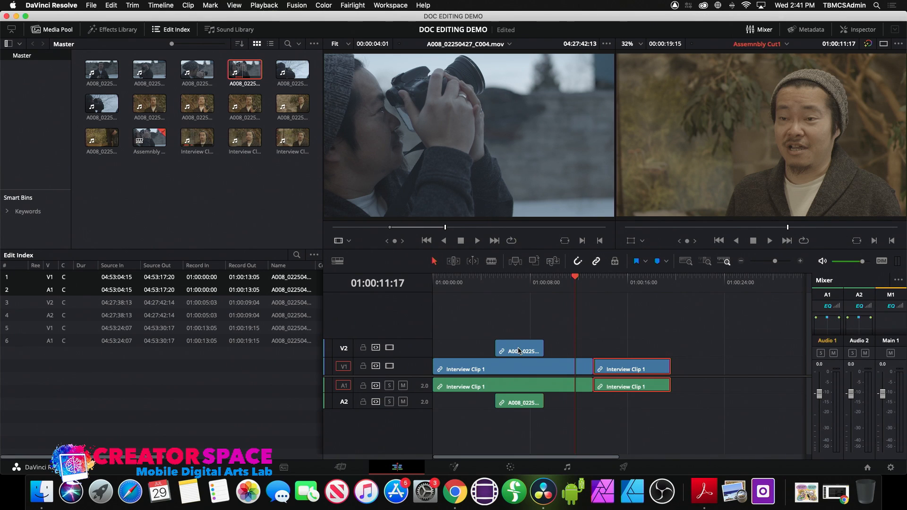
pyautogui.moveTo(519, 350); pyautogui.dragTo(589, 349)
pyautogui.moveTo(546, 287); pyautogui.dragTo(412, 299)
pyautogui.press('space')
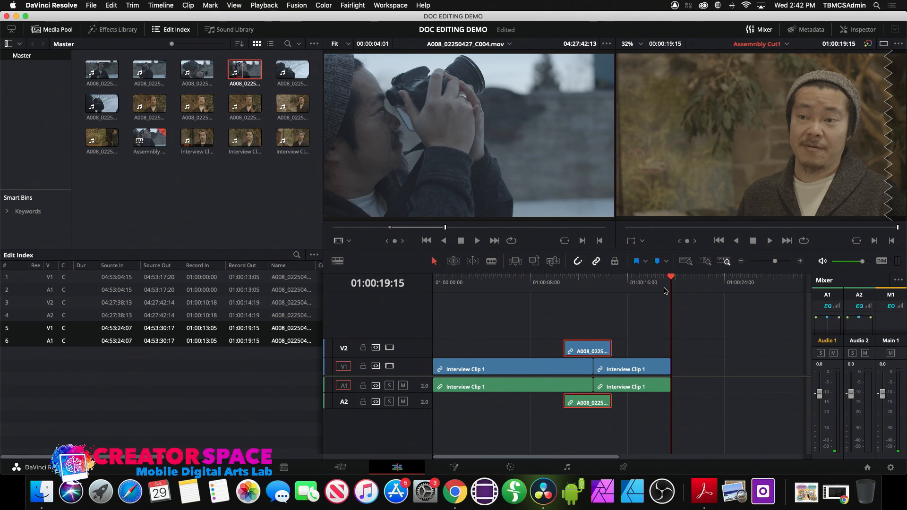
pyautogui.moveTo(597, 282); pyautogui.dragTo(581, 287)
pyautogui.moveTo(438, 121)
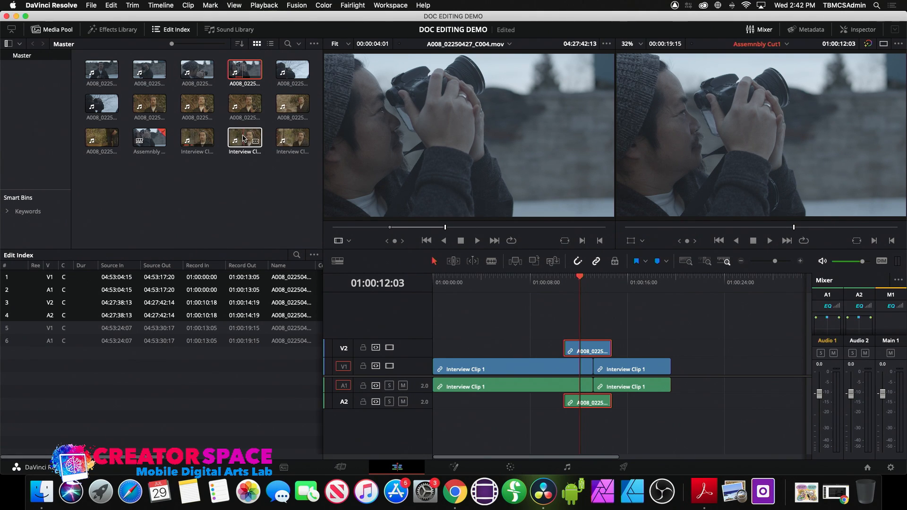
# - Preview Interview Clip 1 in the source viewer, then check the cut's end and B-roll section
pyautogui.doubleClick(198, 141)
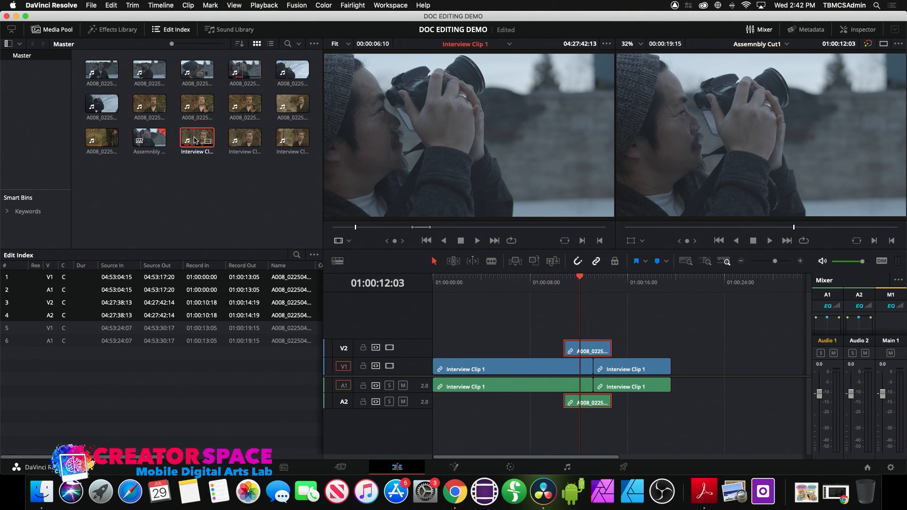
pyautogui.moveTo(433, 230); pyautogui.dragTo(537, 236)
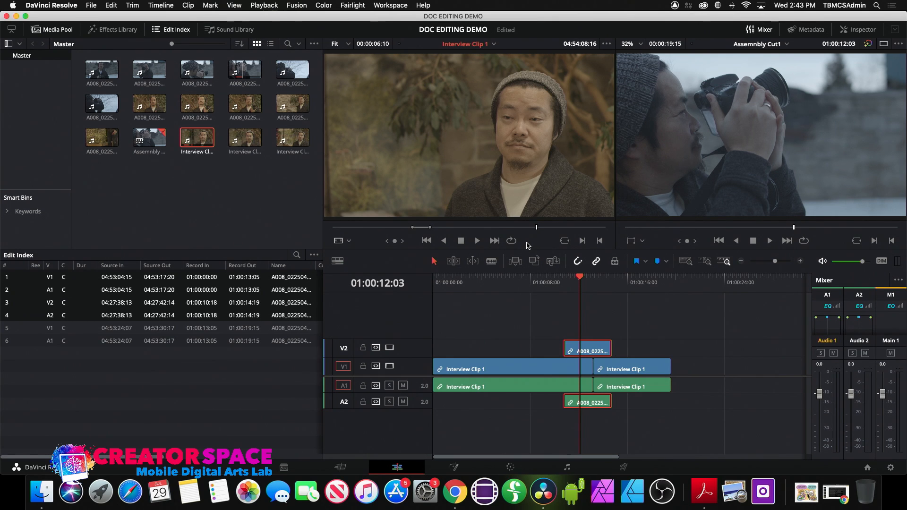
pyautogui.click(665, 284)
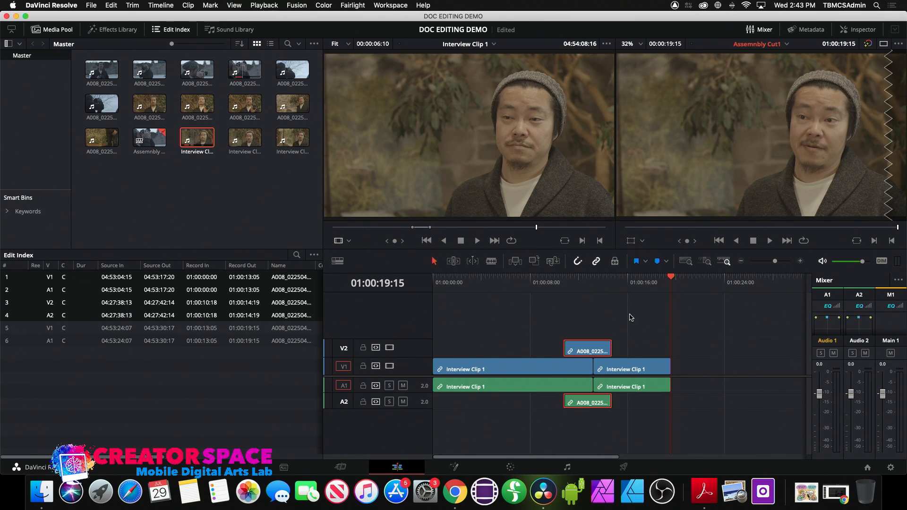
pyautogui.click(578, 283)
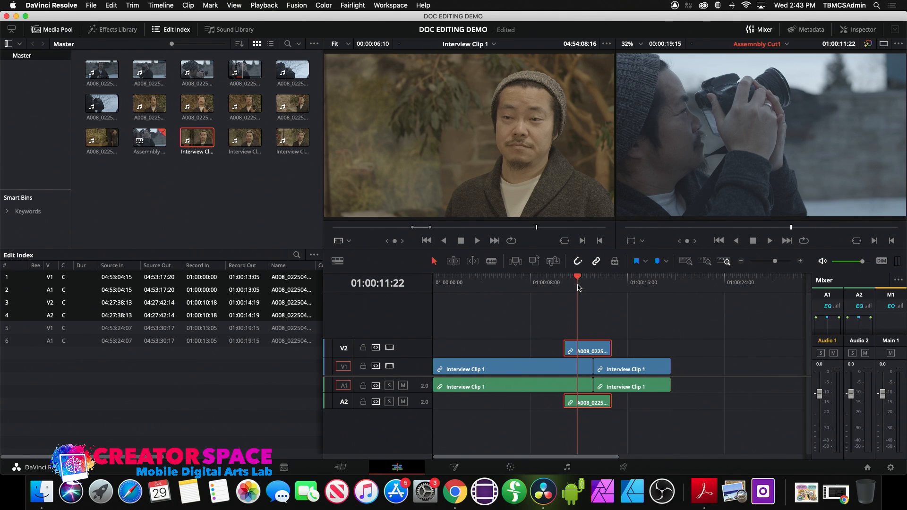
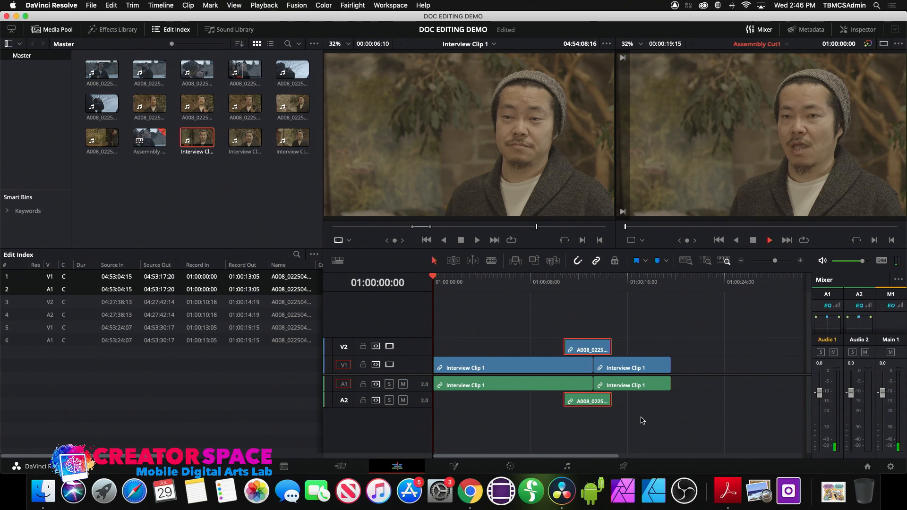
# - Play back the Assembly Cut1 timeline to review the interview segments and A008 cutaway
pyautogui.press('space')
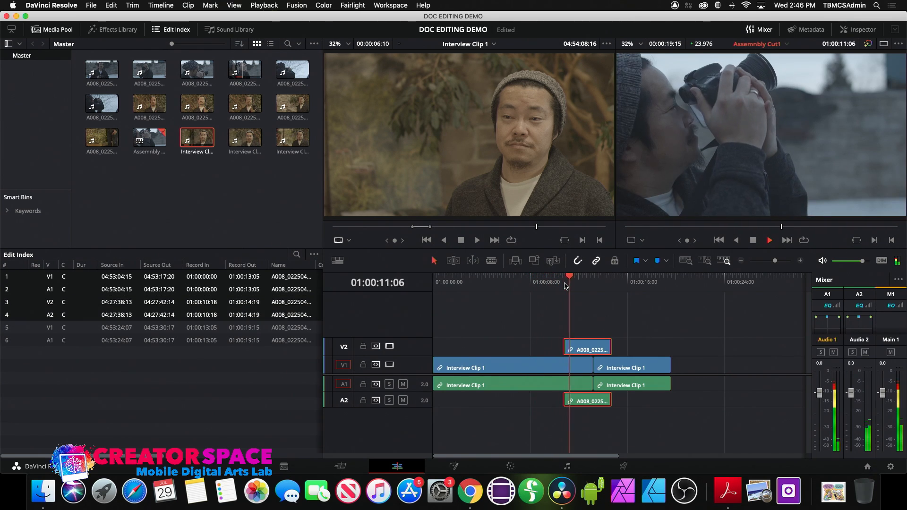
# - Blade the Interview Clip 1 on V1 at 01:00:07:12
pyautogui.click(494, 283)
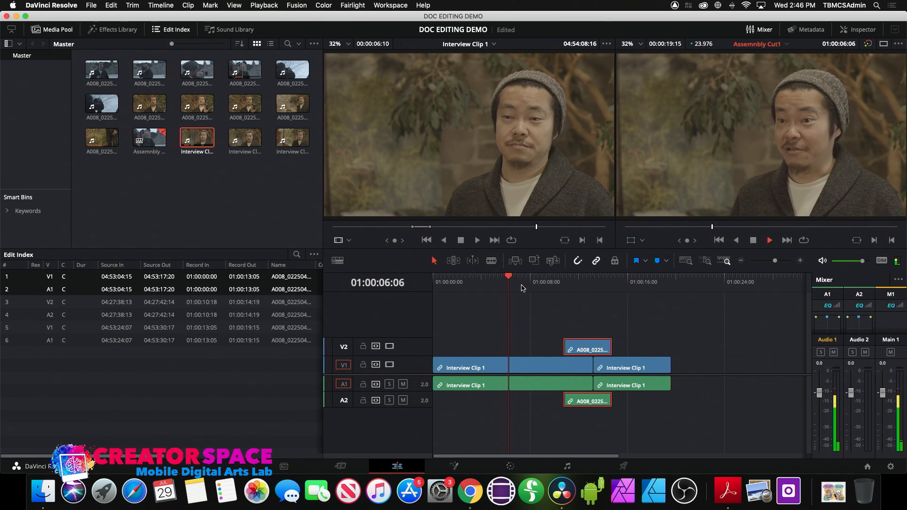
pyautogui.press('space')
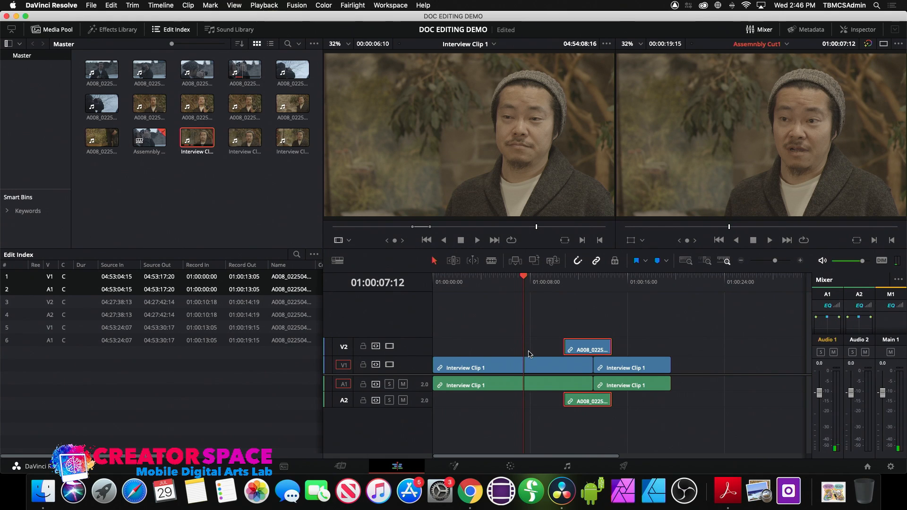
pyautogui.click(492, 263)
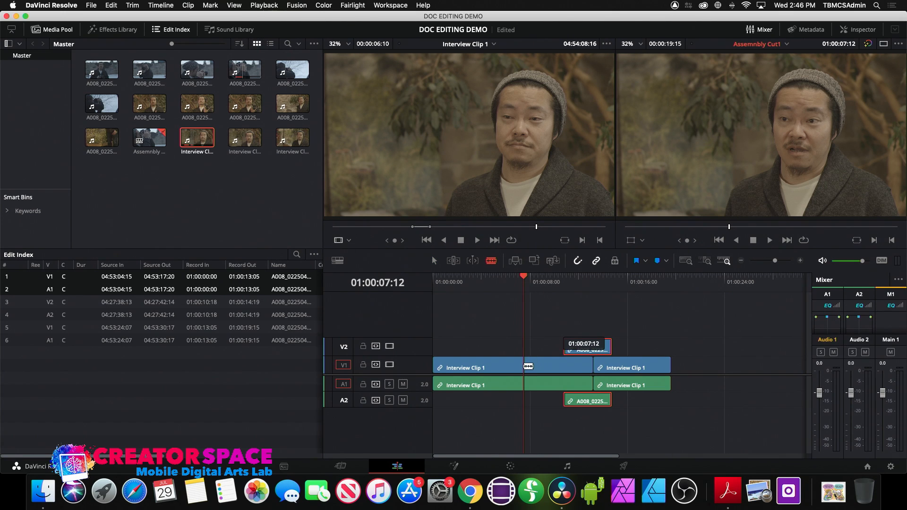
pyautogui.click(528, 366)
pyautogui.click(514, 278)
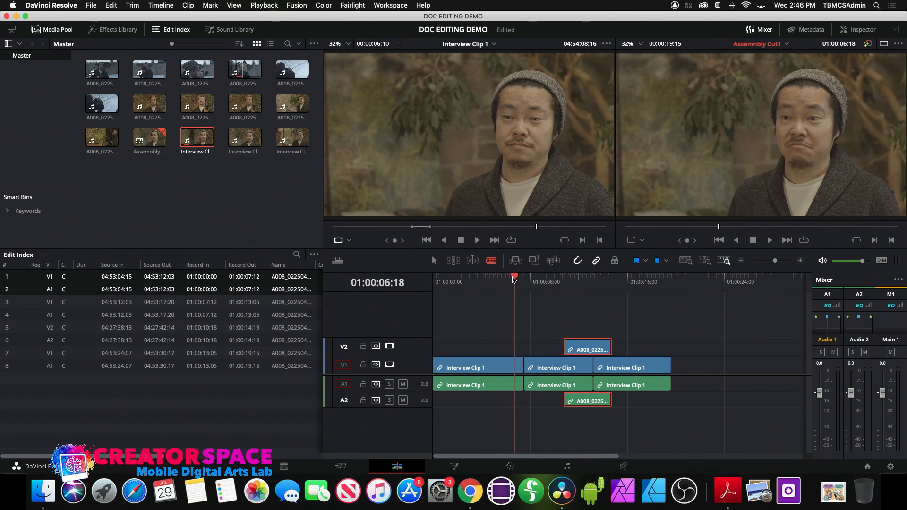
pyautogui.press('a')
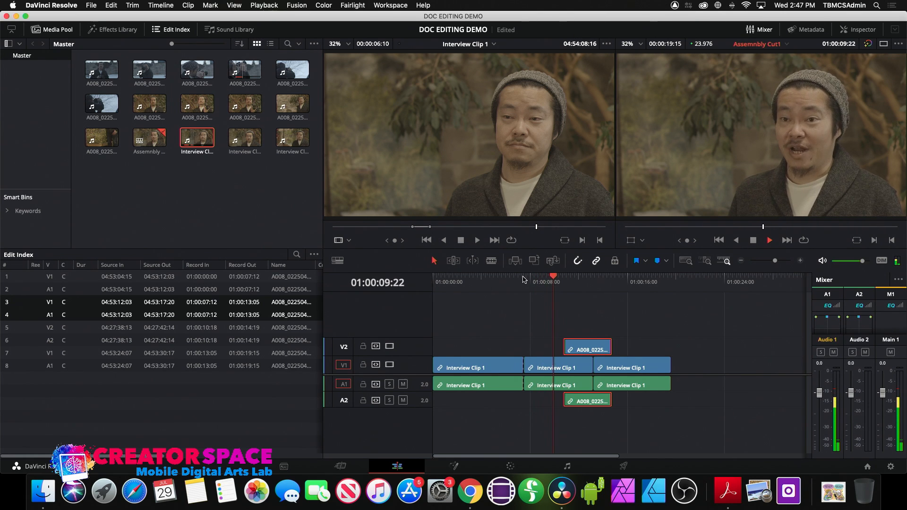
# - Review around 01:00:10:18 and blade the interview clip there
pyautogui.click(559, 280)
pyautogui.press('space')
pyautogui.click(558, 280)
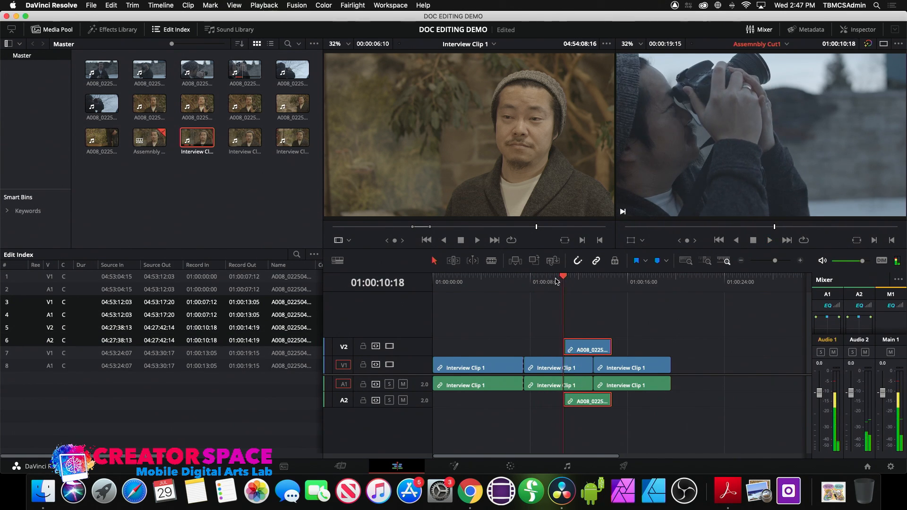
pyautogui.click(492, 261)
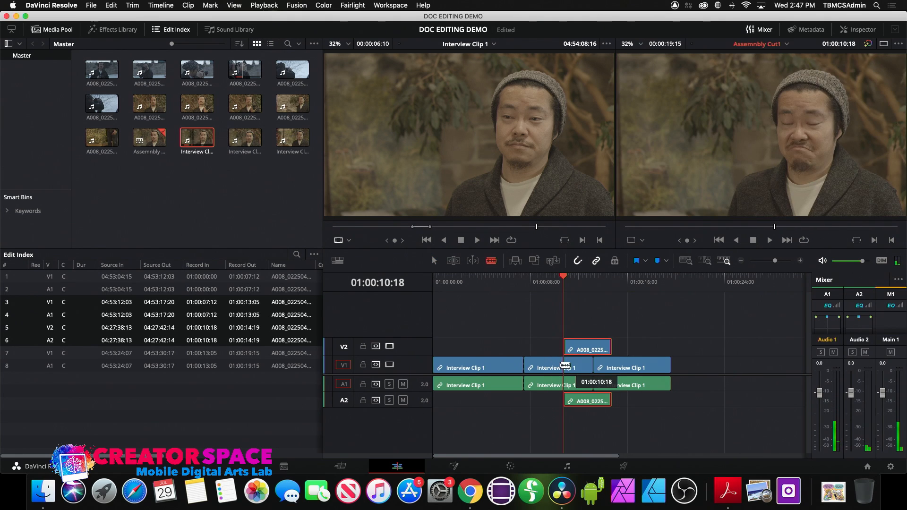
pyautogui.click(565, 367)
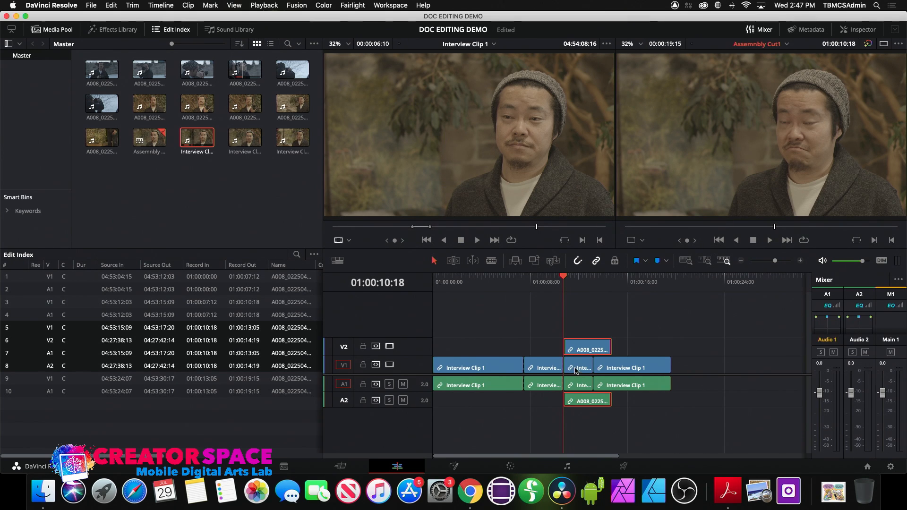
# - Slide the short interview piece, last interview clip and A008 B-roll left to close the gaps
pyautogui.moveTo(575, 372); pyautogui.dragTo(532, 371)
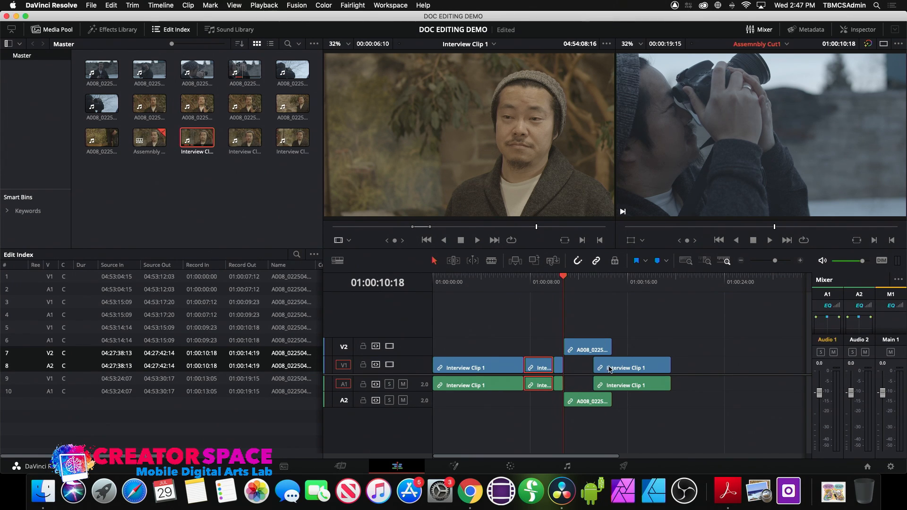
pyautogui.click(609, 369)
pyautogui.moveTo(610, 369); pyautogui.dragTo(574, 371)
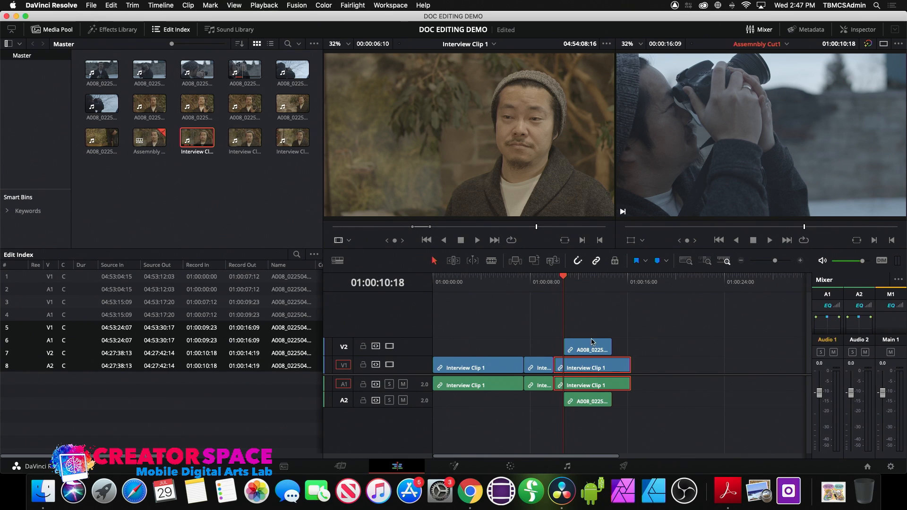
pyautogui.moveTo(591, 350); pyautogui.dragTo(533, 349)
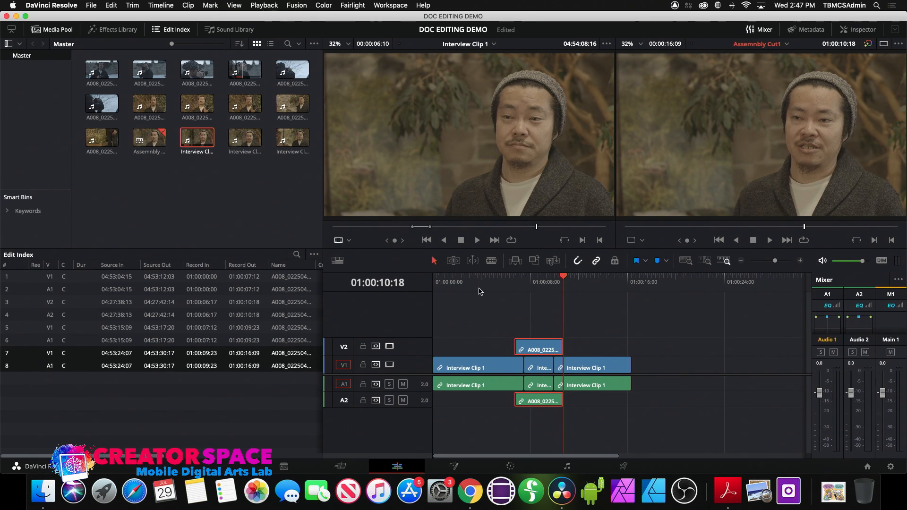
pyautogui.moveTo(478, 283); pyautogui.dragTo(415, 284)
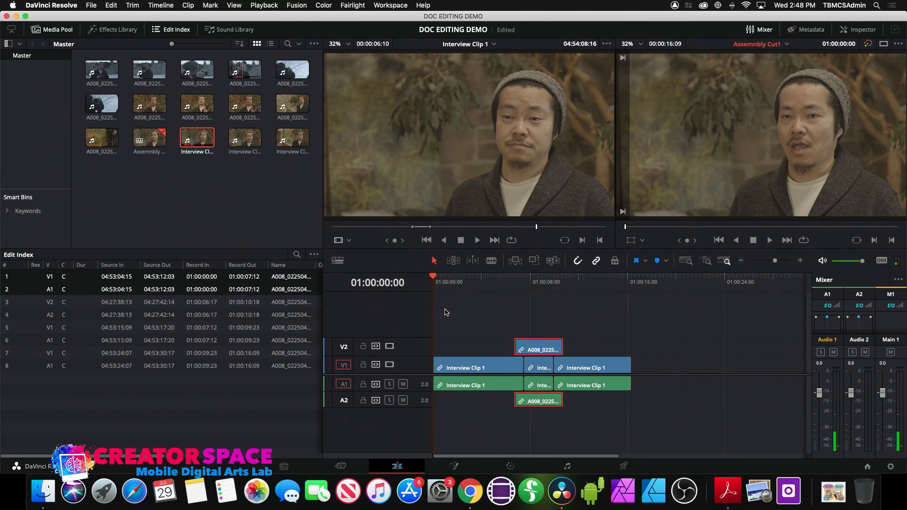
pyautogui.press('space')
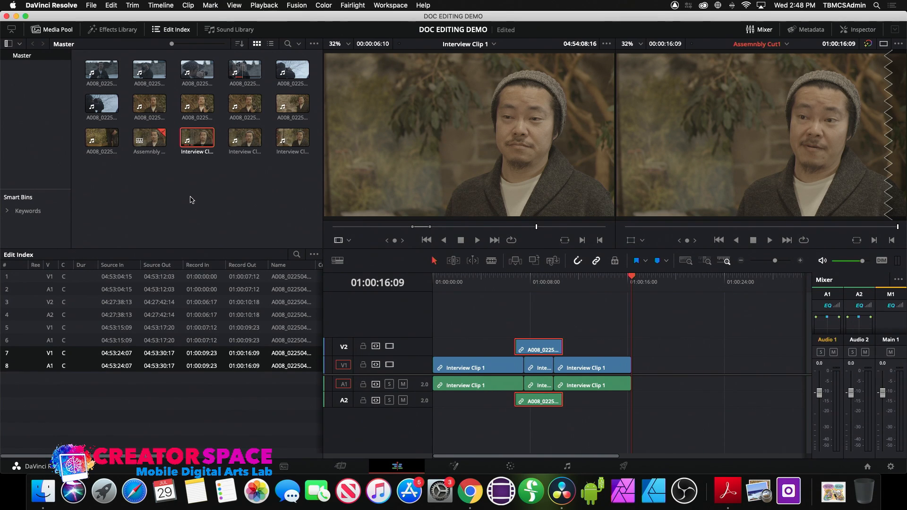
pyautogui.click(193, 196)
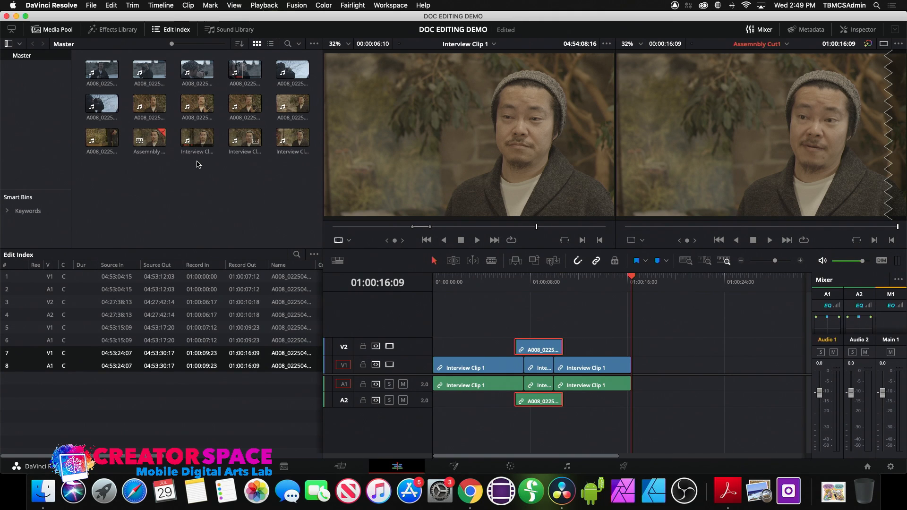
# - Import Eternal Road.jpg from the TBMCS Documentary Workshop March 5 2020 folder and preview it in the source viewer
pyautogui.rightClick(156, 216)
pyautogui.click(187, 280)
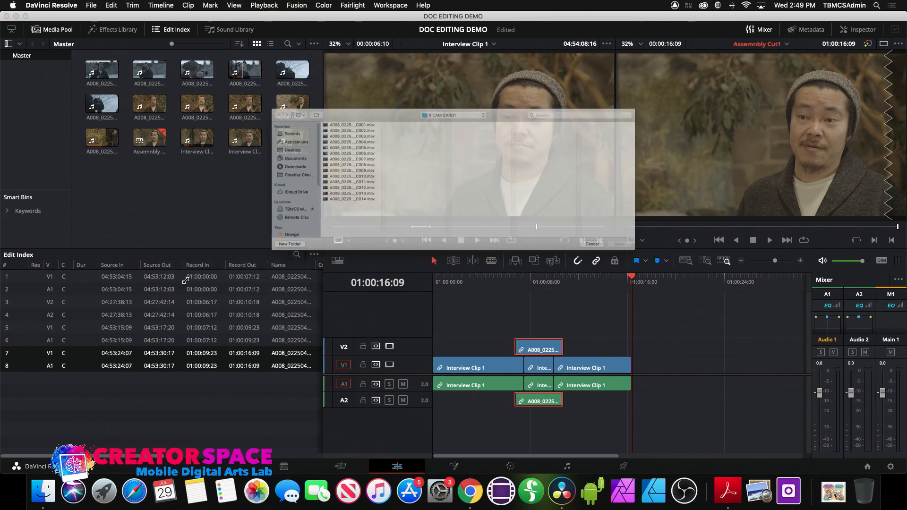
pyautogui.click(420, 85)
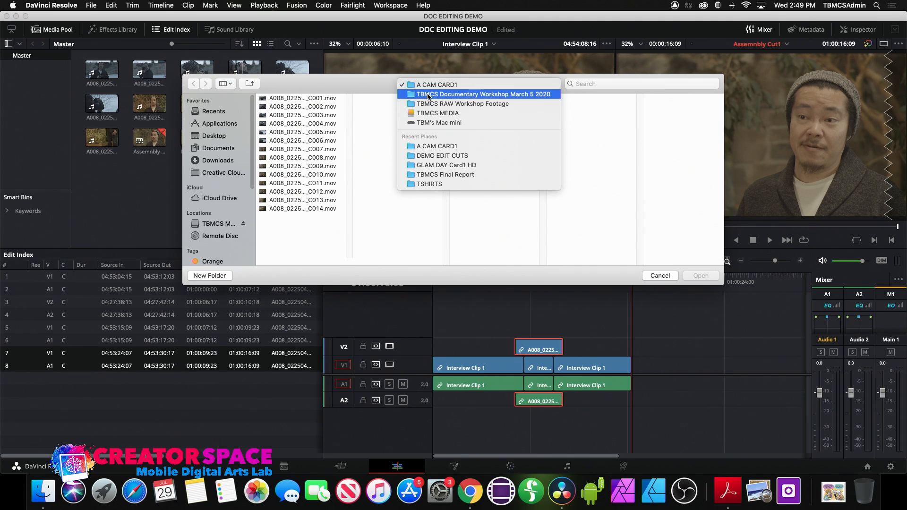
pyautogui.click(429, 94)
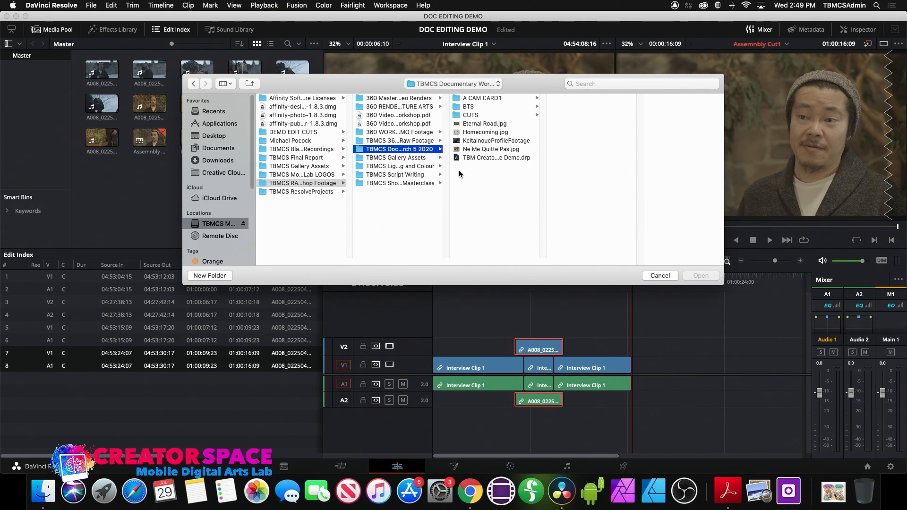
pyautogui.click(461, 125)
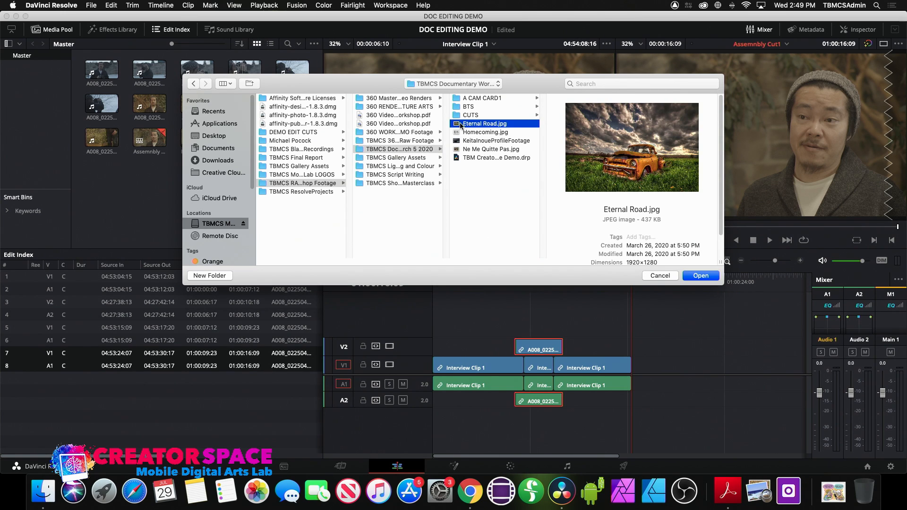
pyautogui.click(700, 276)
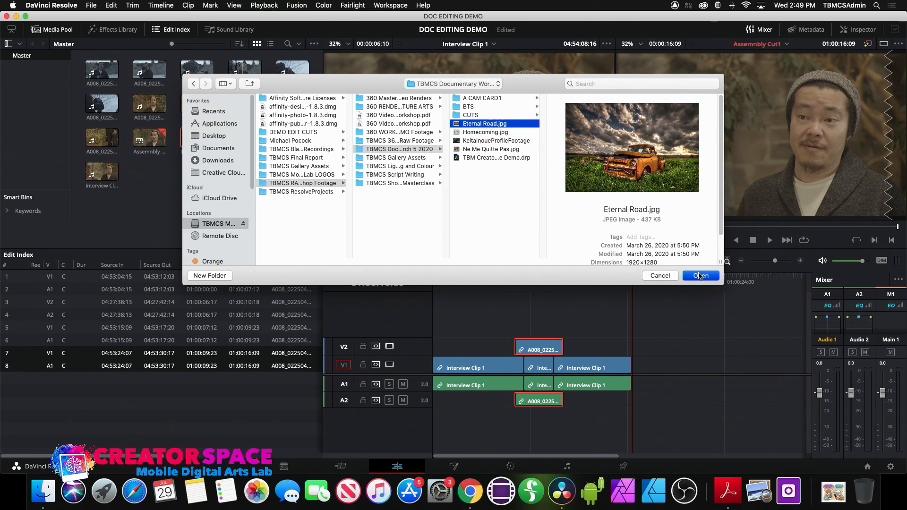
pyautogui.doubleClick(196, 143)
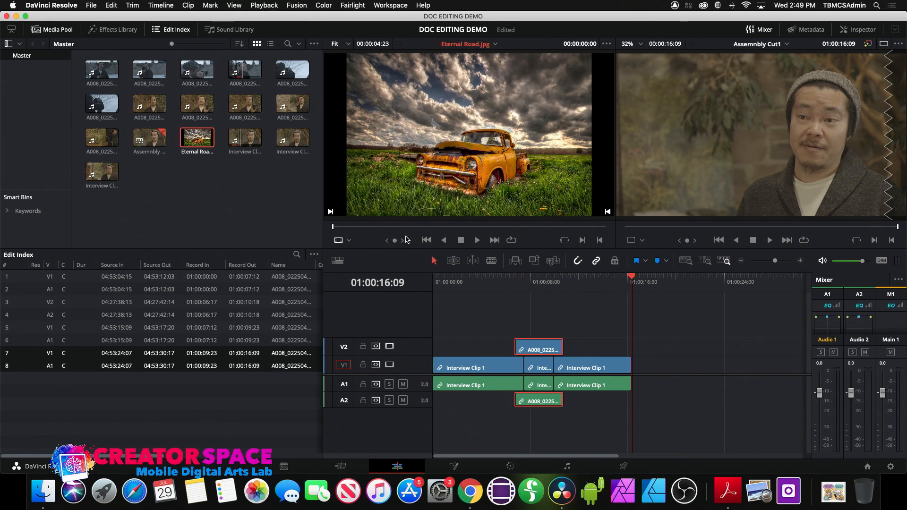
pyautogui.press('space')
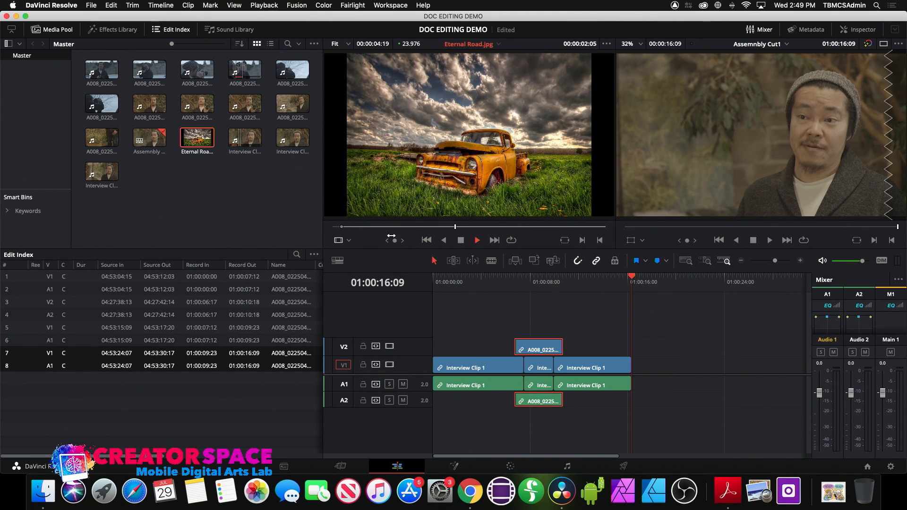
# - Mark an out point on Eternal Road, drop it on V2 at 01:00:15:13–01:00:19:07, and play from the start
pyautogui.press('space')
pyautogui.press('o')
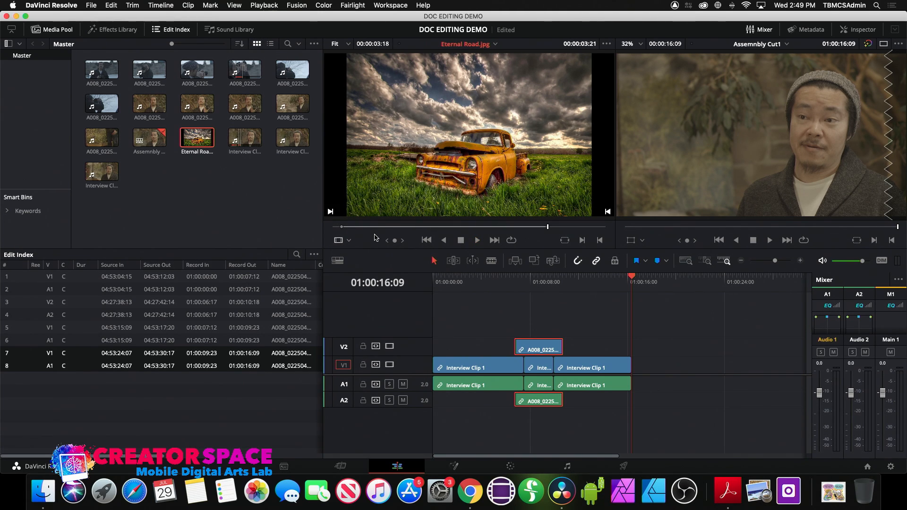
pyautogui.moveTo(423, 172); pyautogui.dragTo(622, 345)
pyautogui.moveTo(617, 283); pyautogui.dragTo(595, 281)
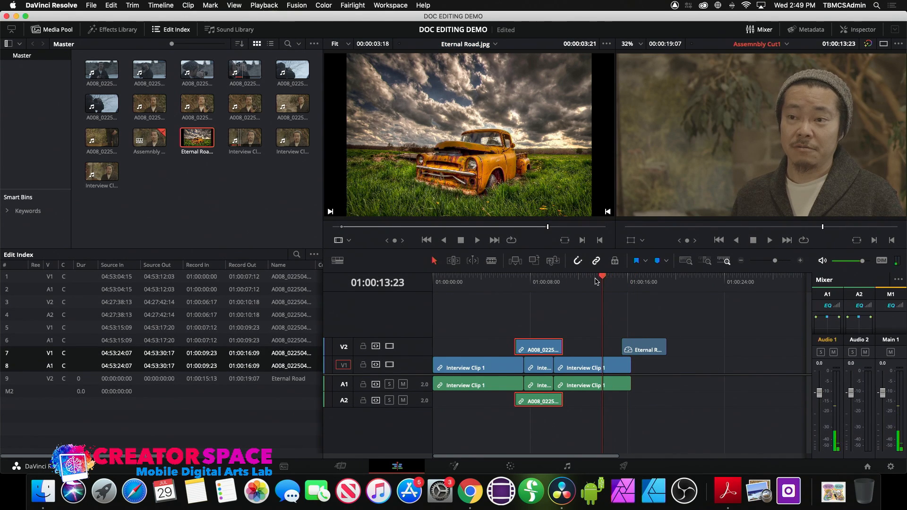
pyautogui.press('Home')
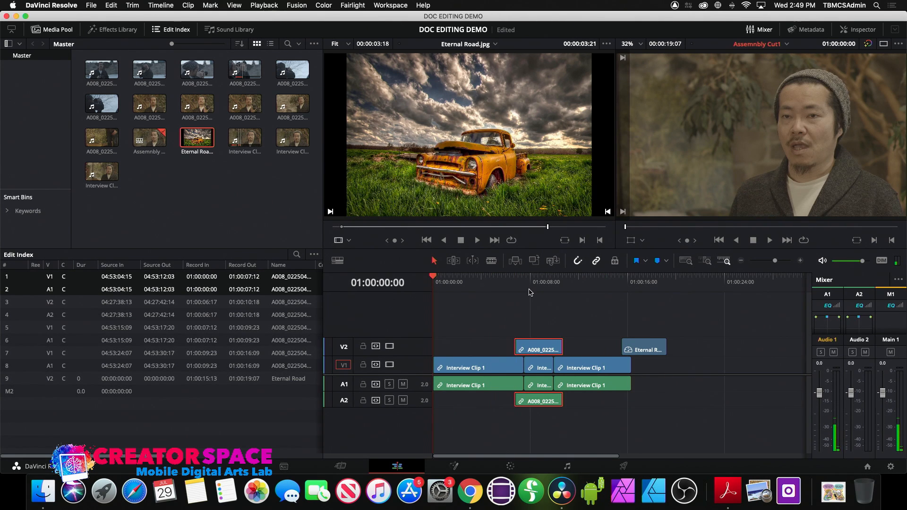
pyautogui.press('space')
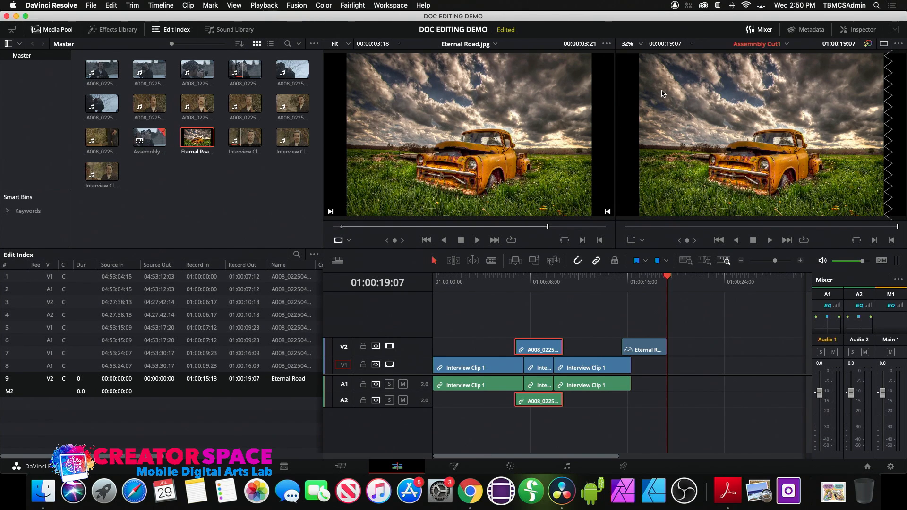
# - Show the Effects Library's Titles category, listing L, M and R Lower 3rd, Text and Text+
pyautogui.click(113, 29)
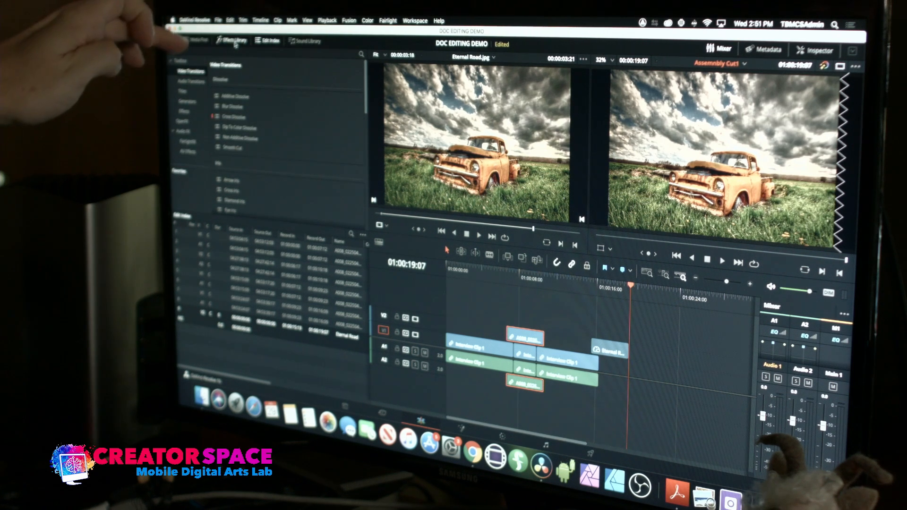
pyautogui.click(197, 40)
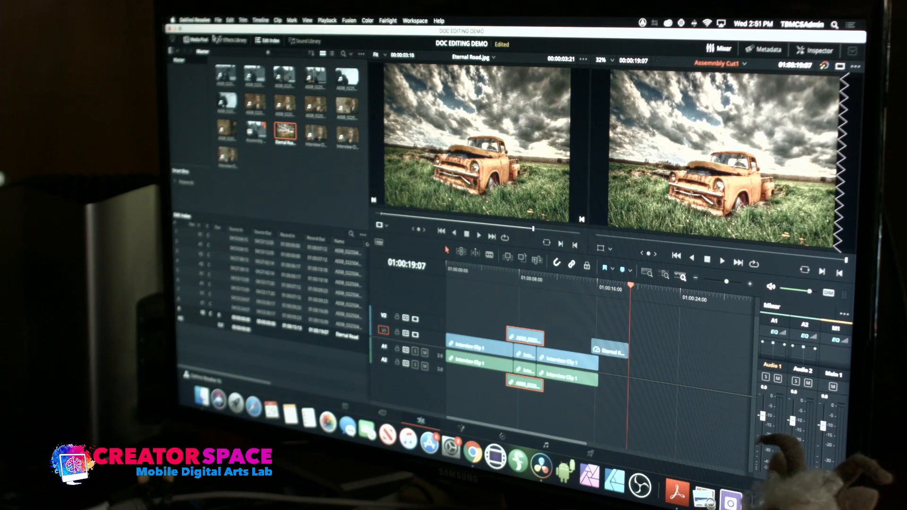
pyautogui.click(227, 42)
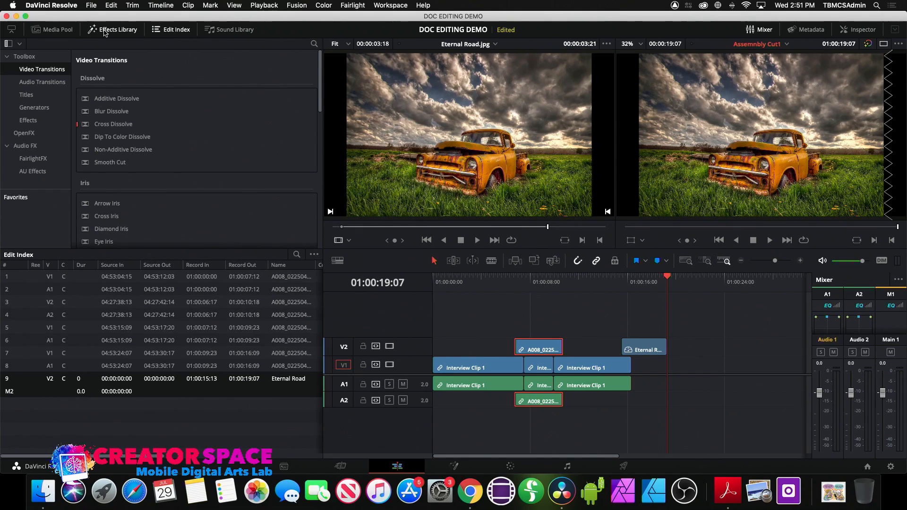
pyautogui.click(27, 95)
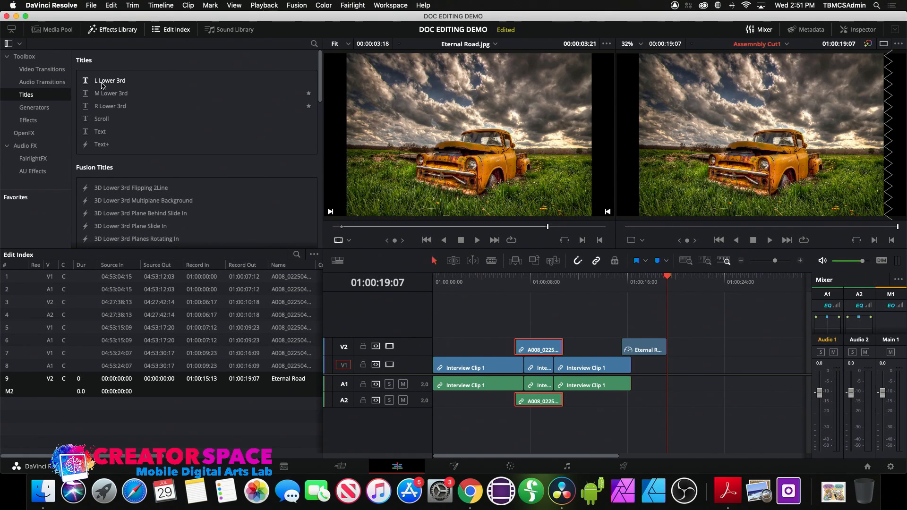
# - Drop an L Lower 3rd on a new V3 track at 01:00:01:17–01:00:06:17 and open it in the Inspector
pyautogui.moveTo(458, 282); pyautogui.dragTo(469, 282)
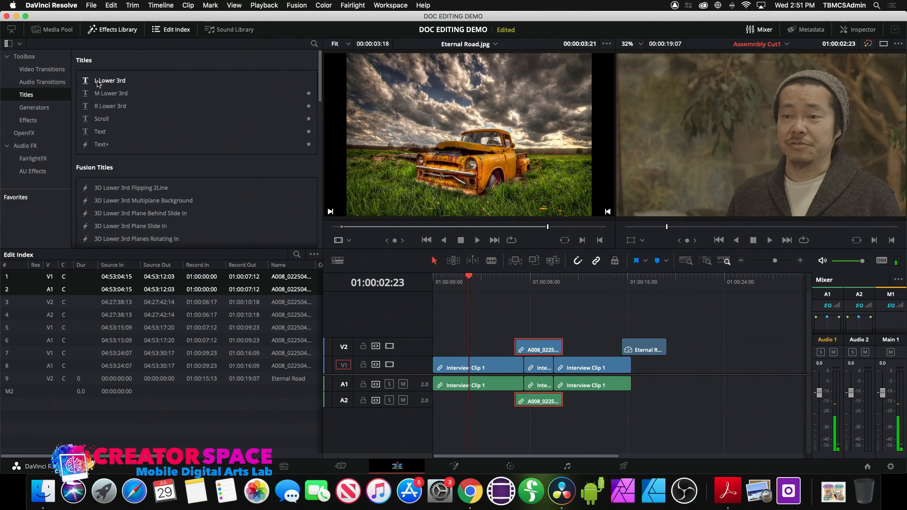
pyautogui.moveTo(109, 81); pyautogui.dragTo(453, 337)
pyautogui.moveTo(457, 285); pyautogui.dragTo(485, 286)
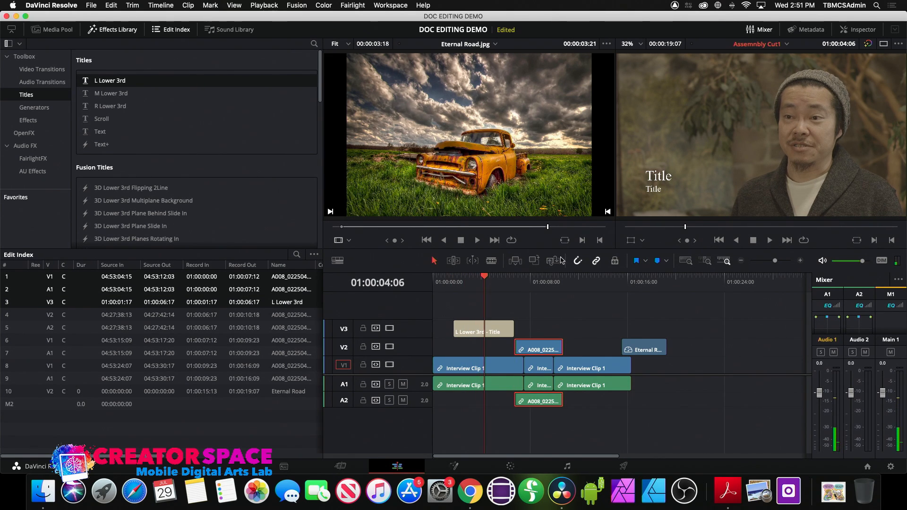
pyautogui.click(495, 329)
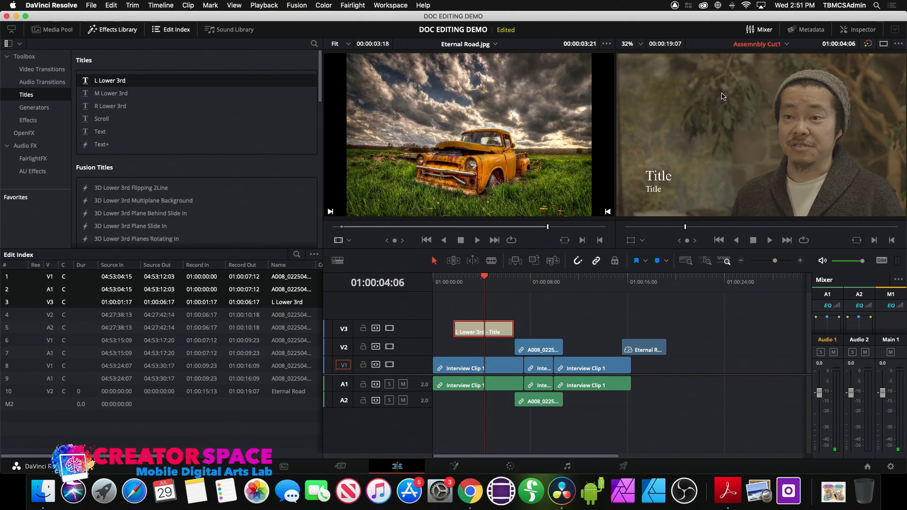
pyautogui.click(862, 30)
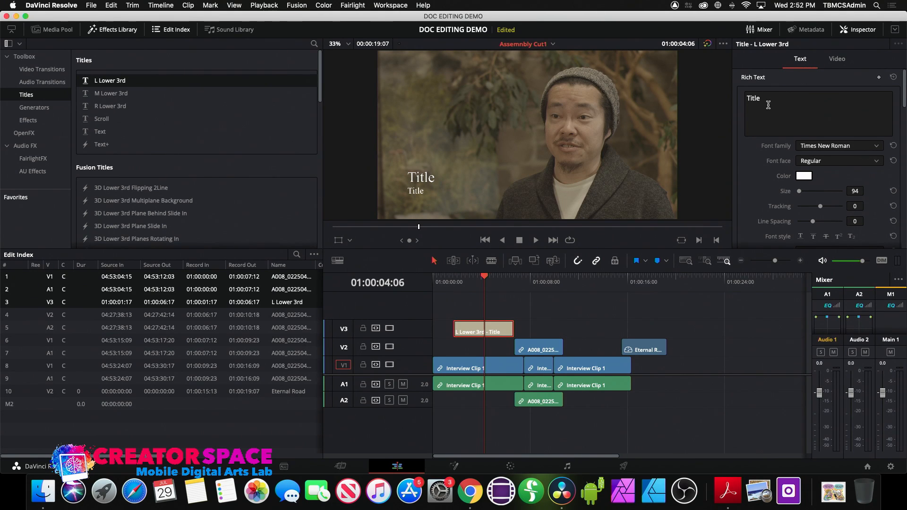
# - Replace the first 'Title' placeholder with the interviewee's name
pyautogui.moveTo(767, 101); pyautogui.dragTo(737, 101)
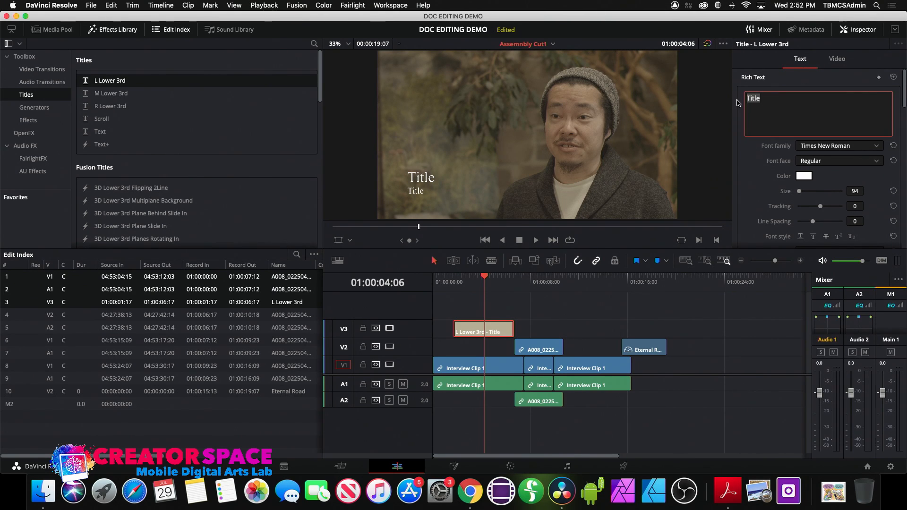
pyautogui.press('BackSpace')
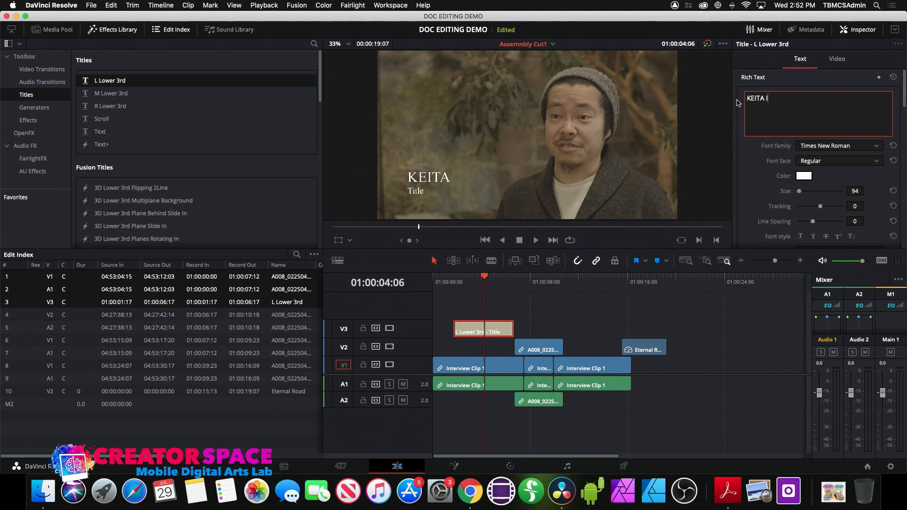
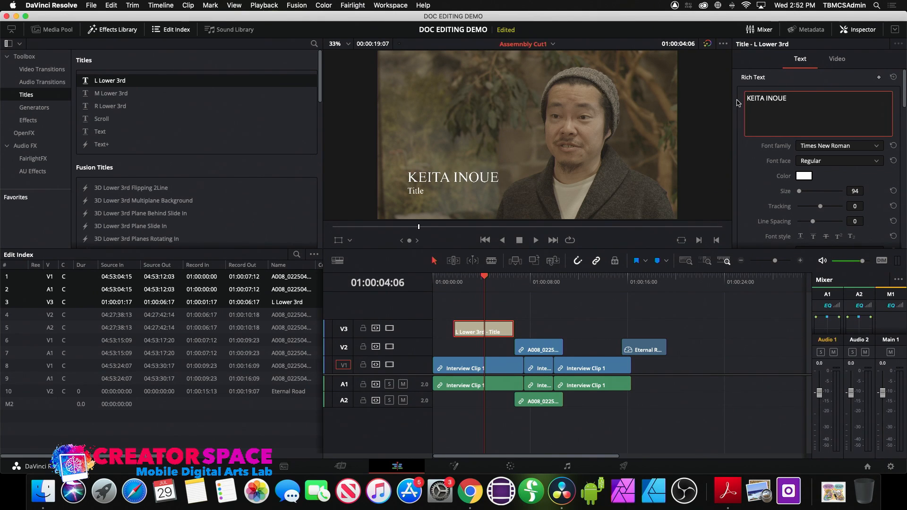
# - Replace the second 'Title' placeholder with 'Photographer' and make track V3 taller
pyautogui.scroll(-5, 747, 163)
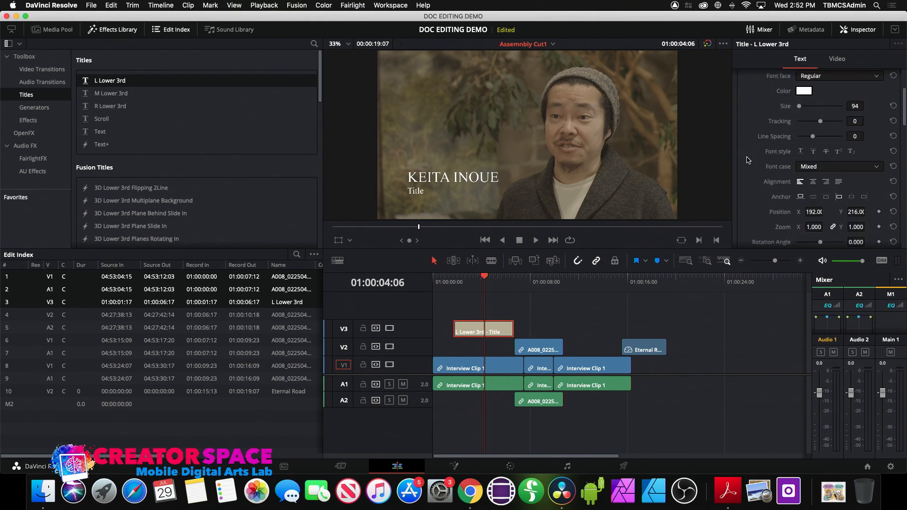
pyautogui.click(772, 201)
pyautogui.moveTo(772, 201); pyautogui.dragTo(741, 199)
pyautogui.press('BackSpace')
pyautogui.write('Photographer')
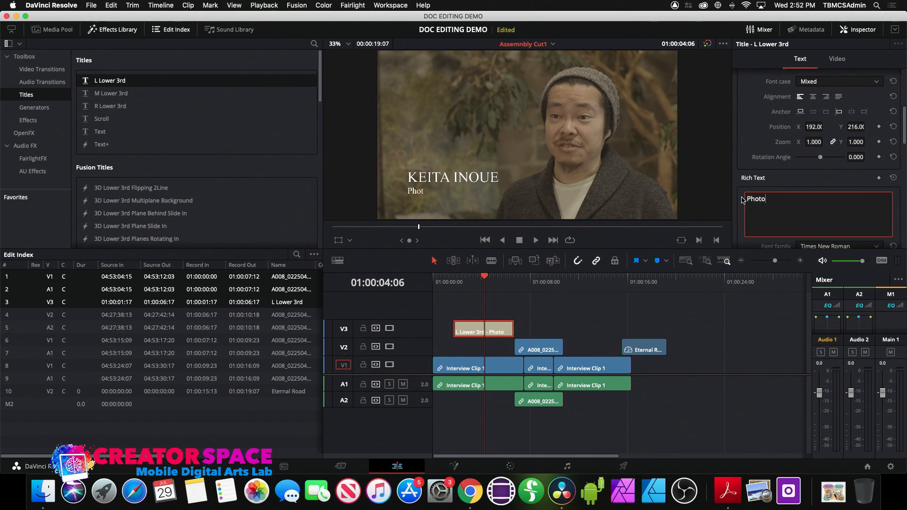
pyautogui.click(740, 147)
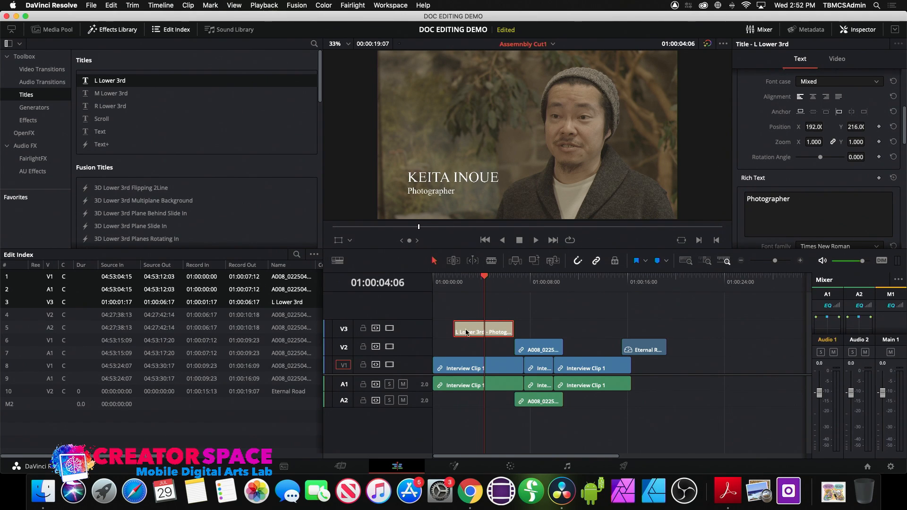
pyautogui.moveTo(396, 338); pyautogui.dragTo(395, 317)
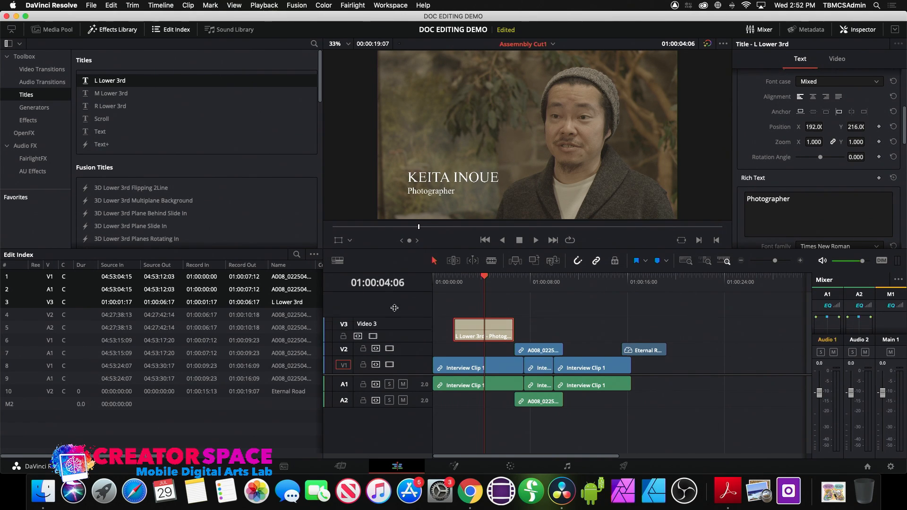
# - Drag in a fade-in at the title's start on V3, then replay the cut from the beginning
pyautogui.click(453, 281)
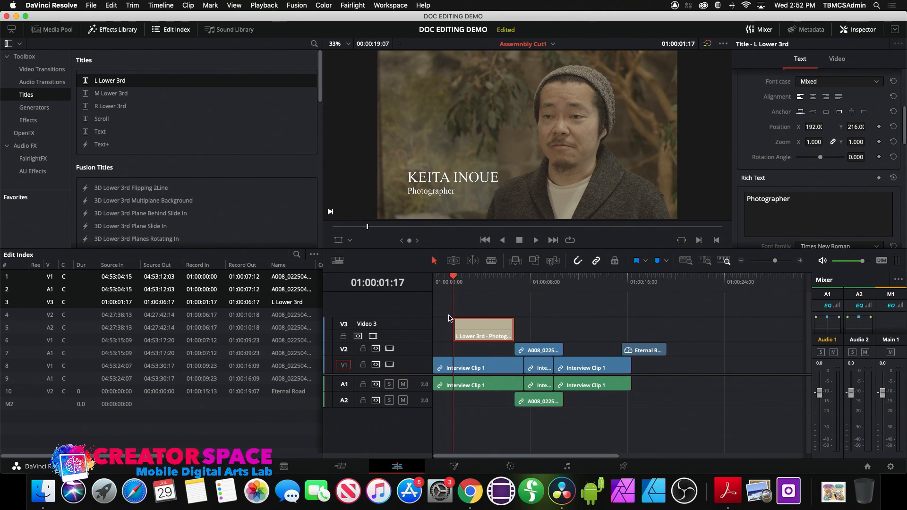
pyautogui.moveTo(455, 320); pyautogui.dragTo(465, 321)
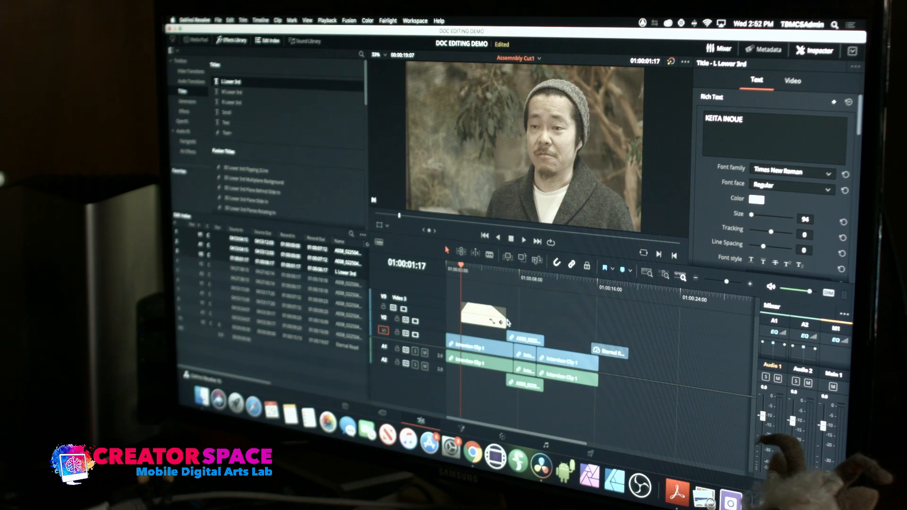
pyautogui.moveTo(452, 269); pyautogui.dragTo(435, 269)
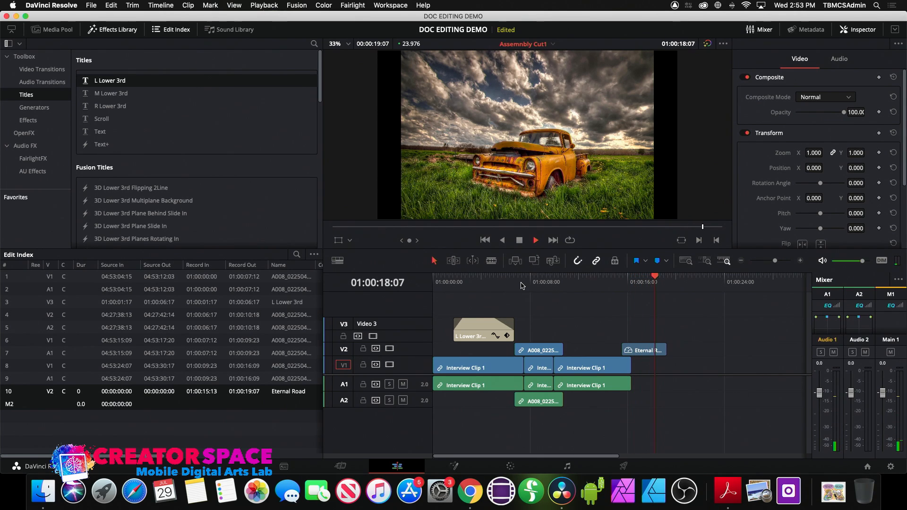
pyautogui.press('space')
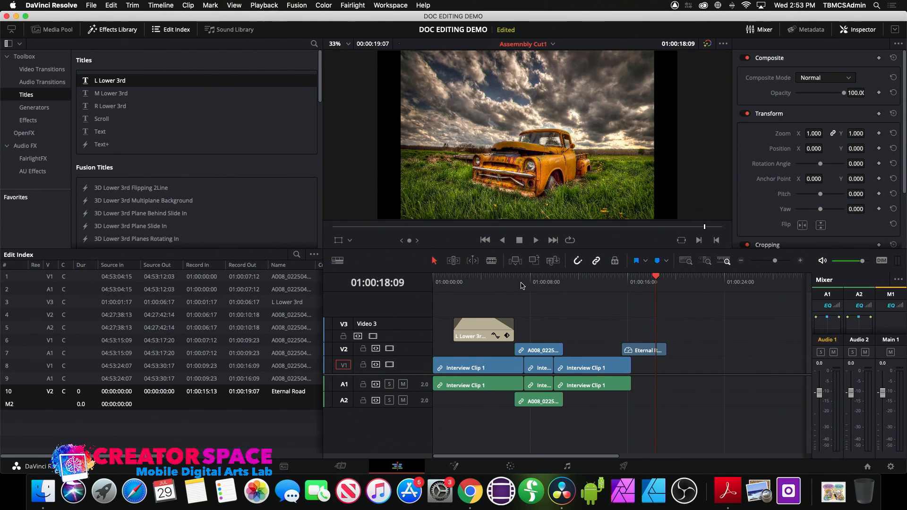